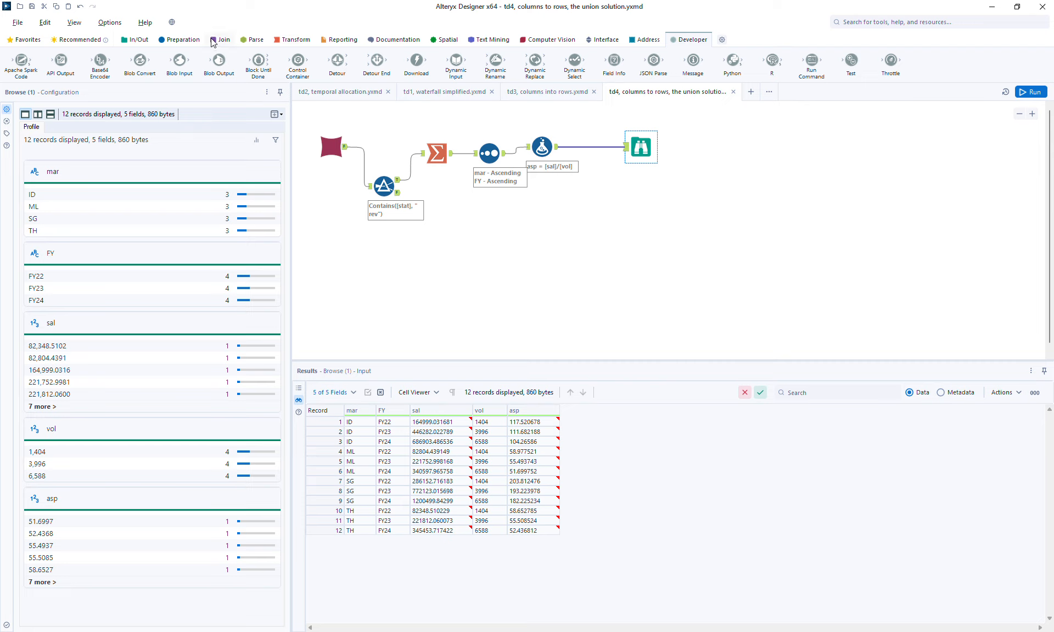
- Branch a new Formula tool off the asp formula's output and add a stat column with the expression "1_sal"
click(183, 40)
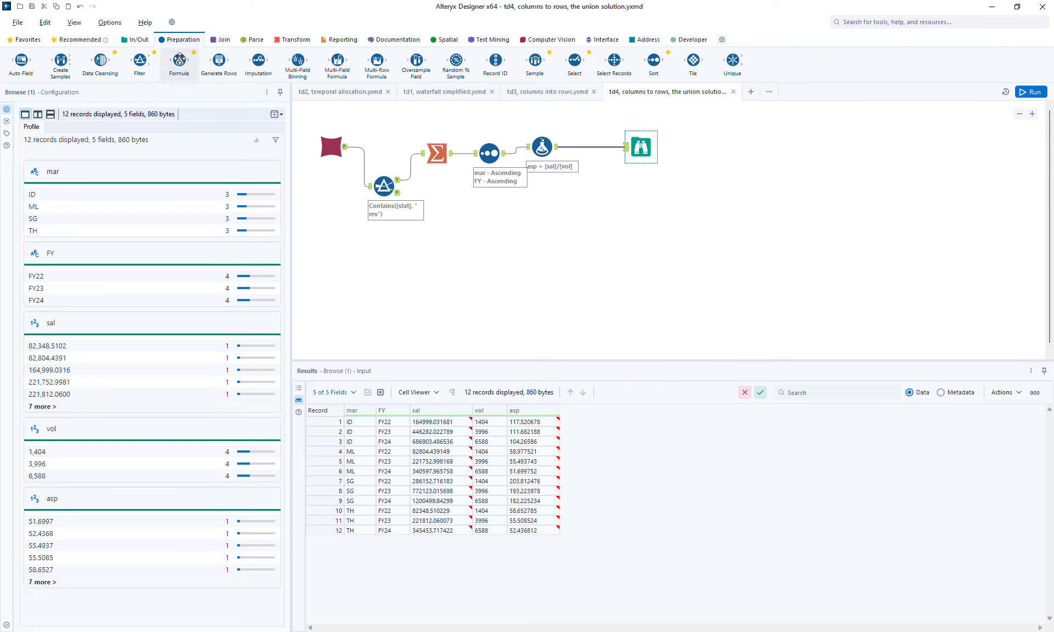
drag(179, 62, 626, 233)
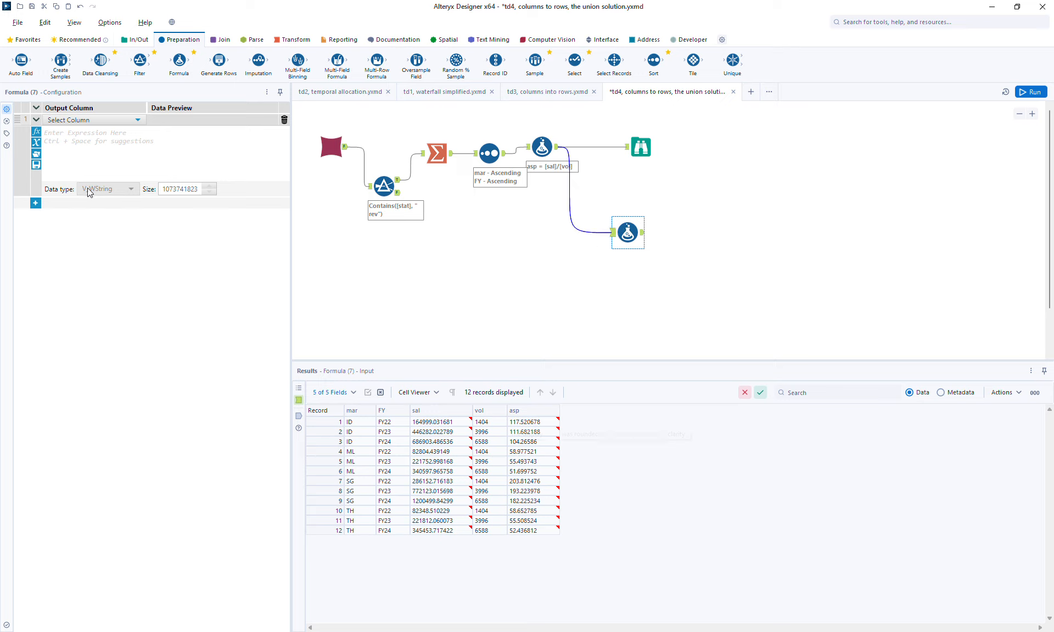
click(75, 120)
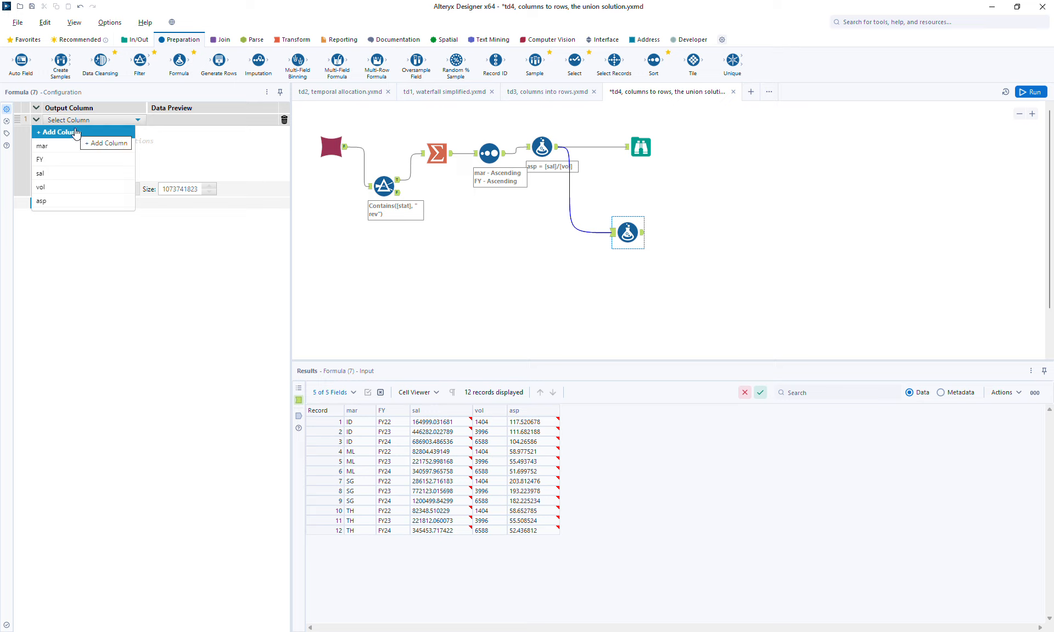
click(77, 130)
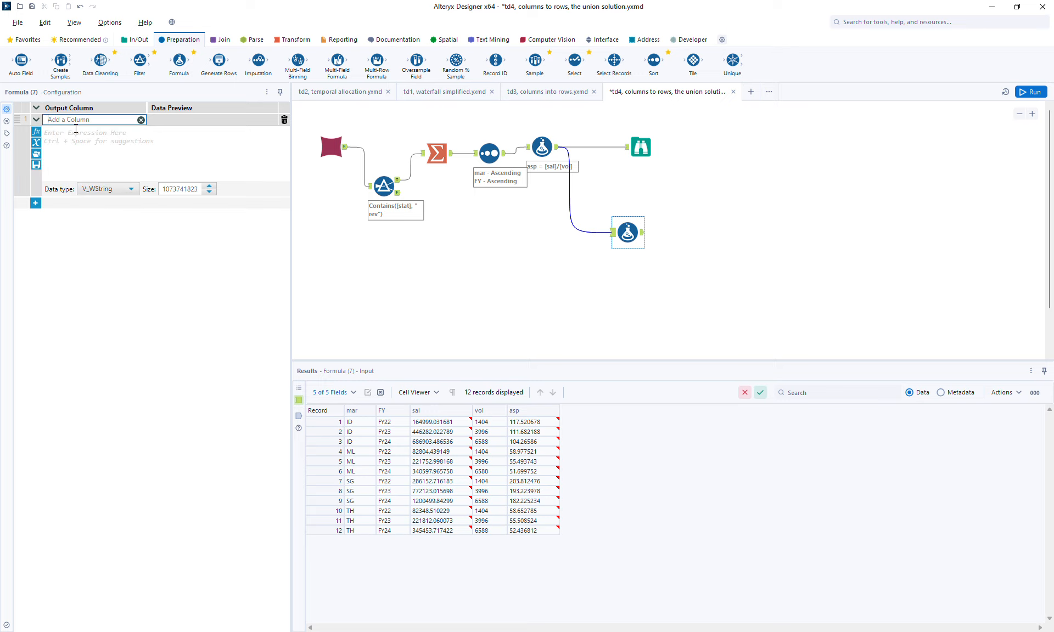
text(stat)
click(74, 154)
text(")
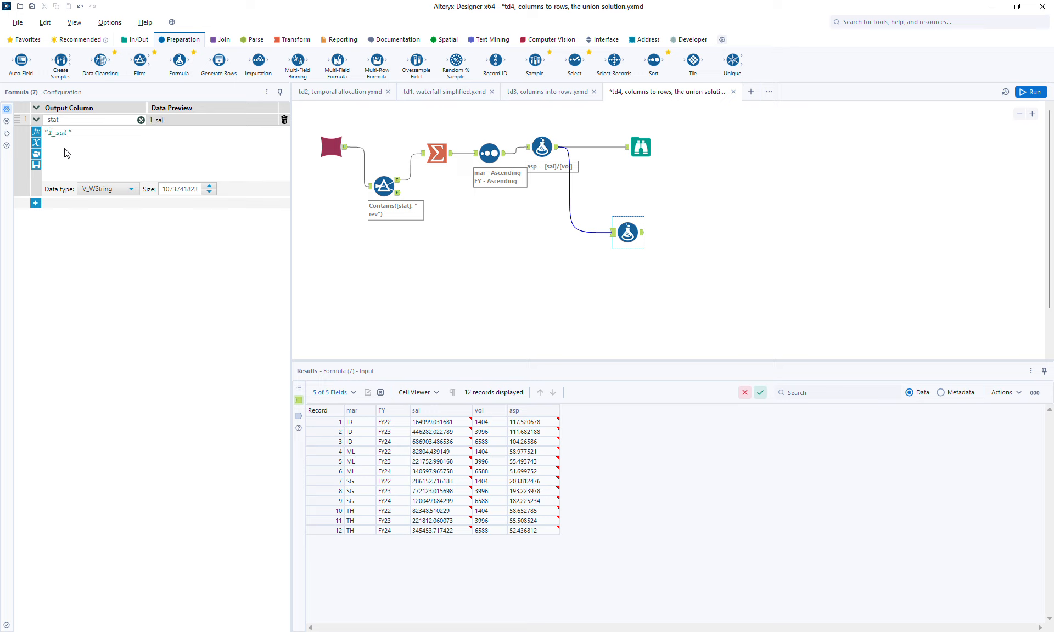
- Add a second output column named val with expression [sal] and data type Double, and run the workflow
click(35, 203)
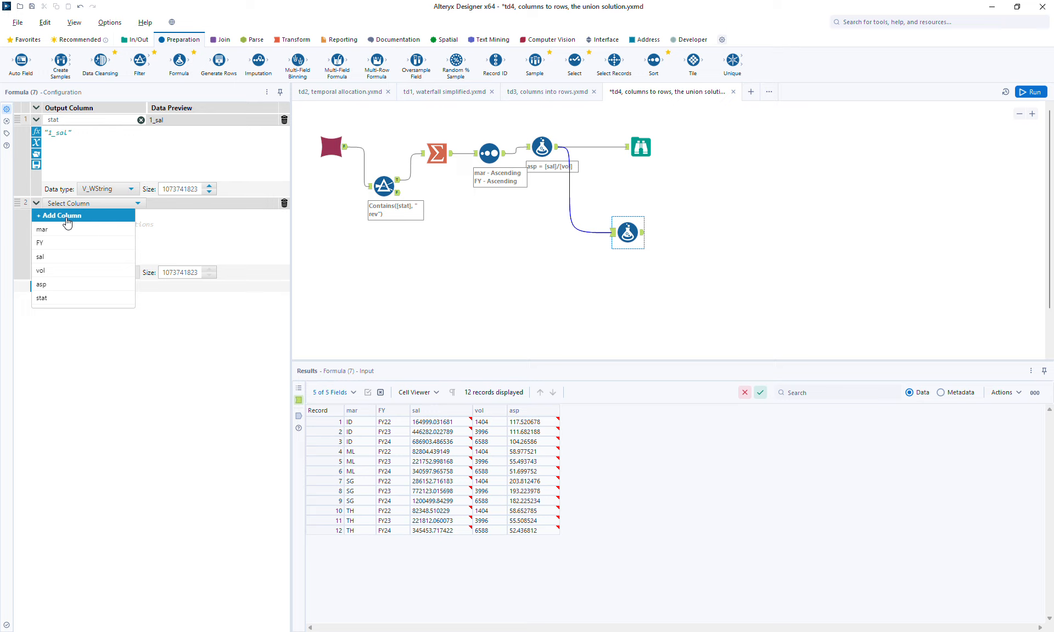
click(67, 218)
text(val)
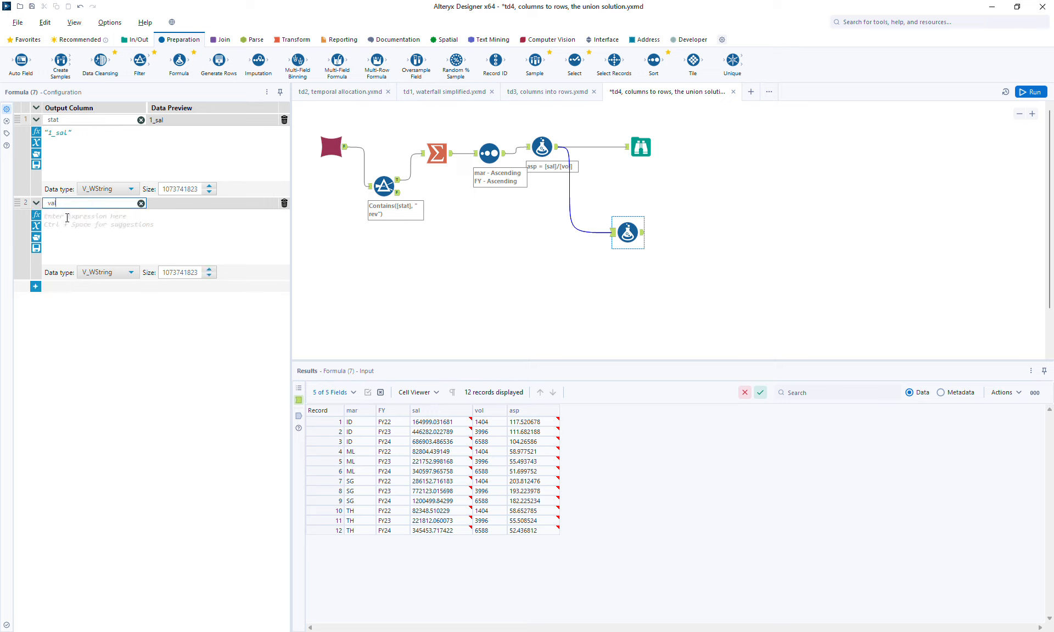
click(67, 218)
text([s)
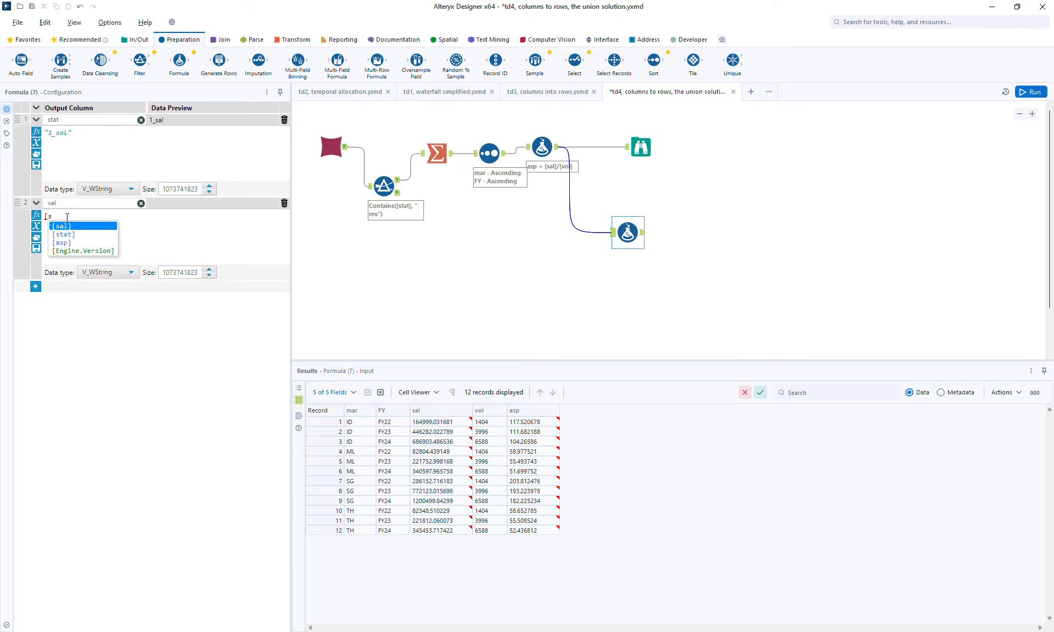
key(Return)
click(102, 273)
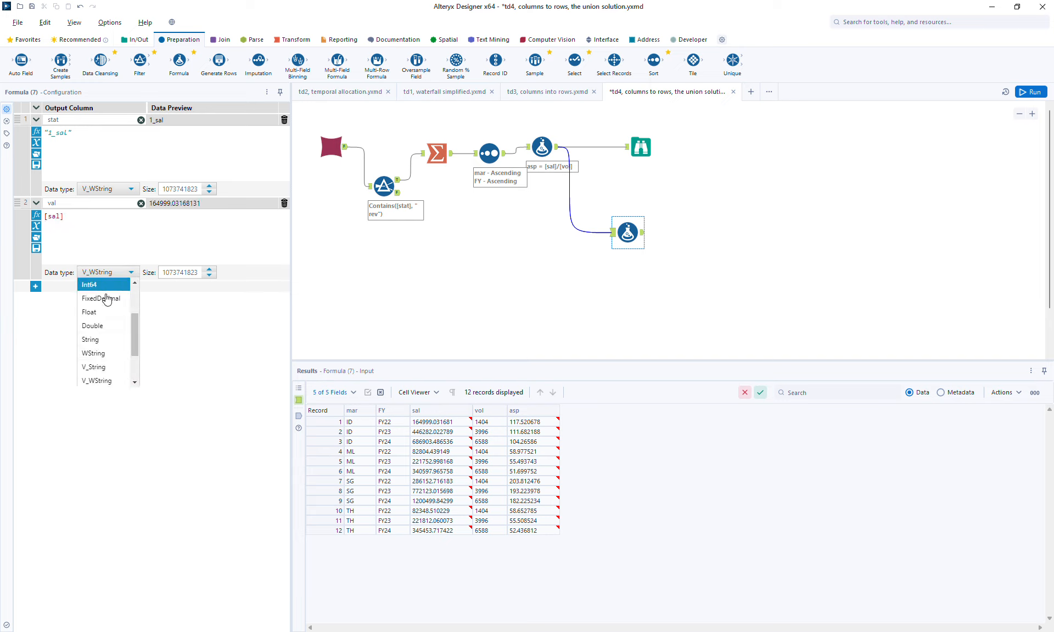
click(116, 325)
click(1032, 92)
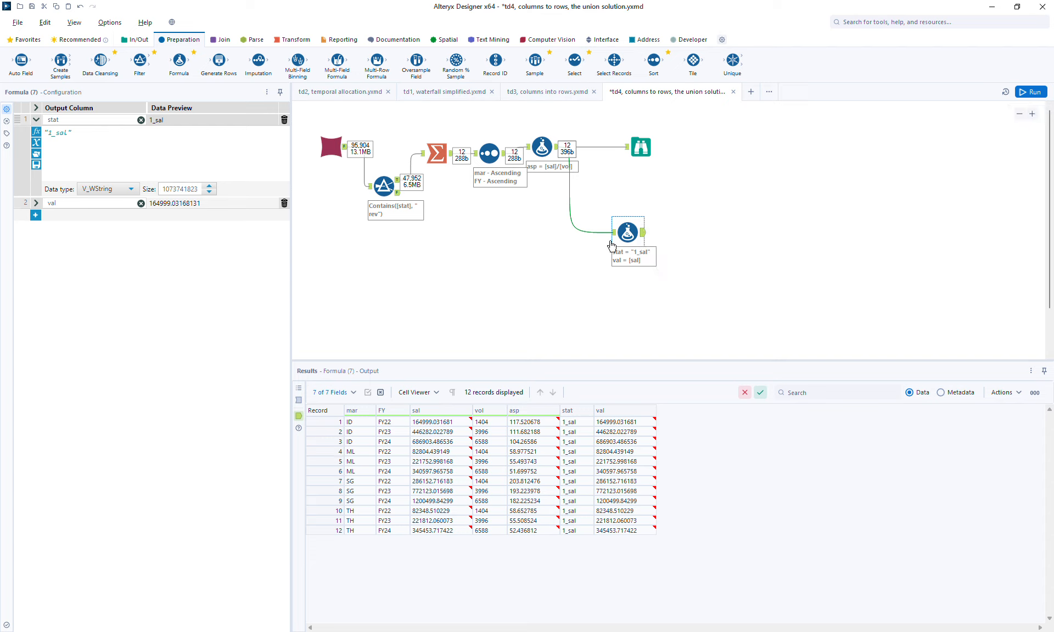
- Duplicate the "1_sal" Formula tool and connect the original's output to the copy's input
click(633, 226)
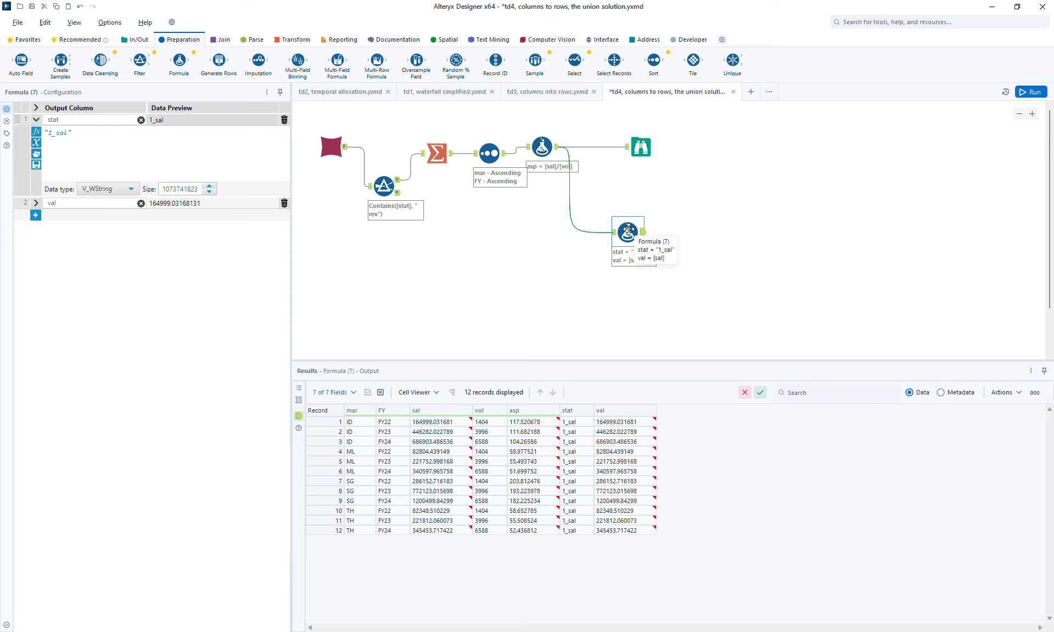
click(650, 301)
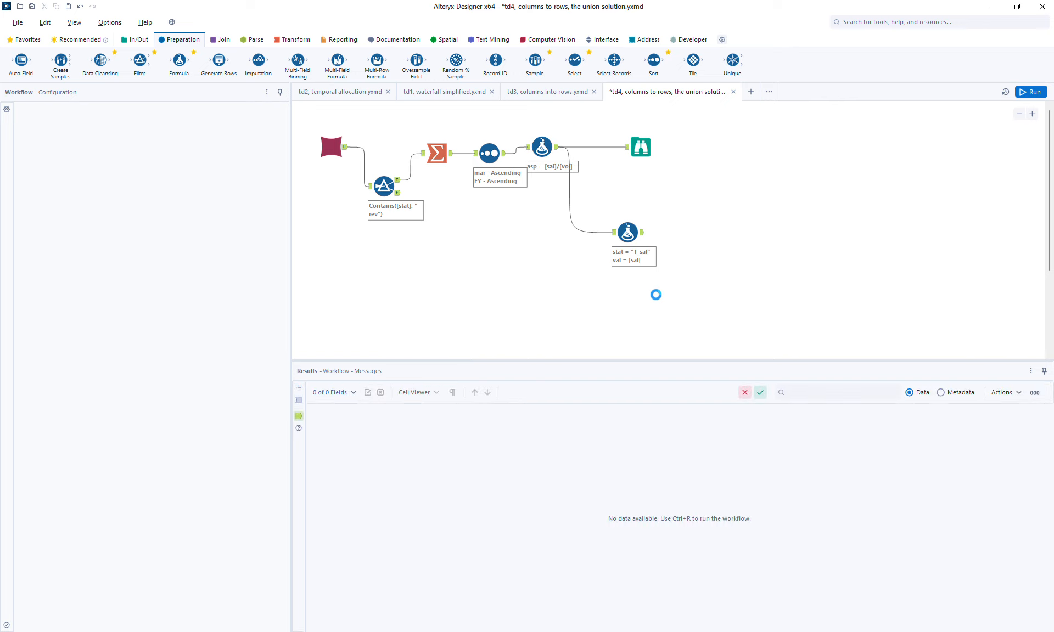
key(ctrl+v)
drag(643, 232, 663, 301)
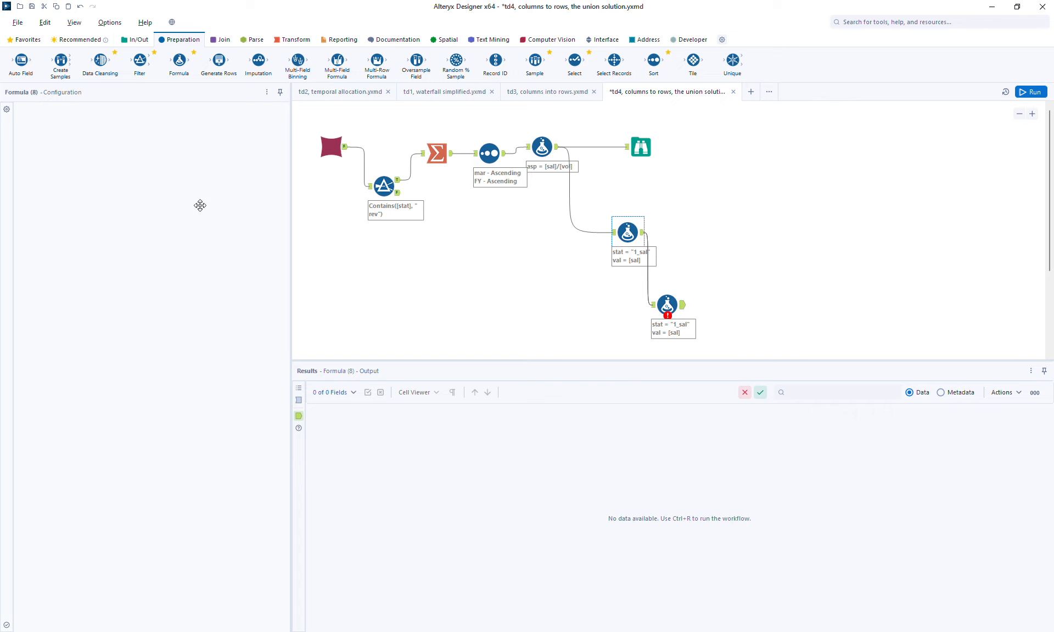
- In the copied Formula tool, set the stat expression to "2_vol" and the val expression to [vol]
click(52, 132)
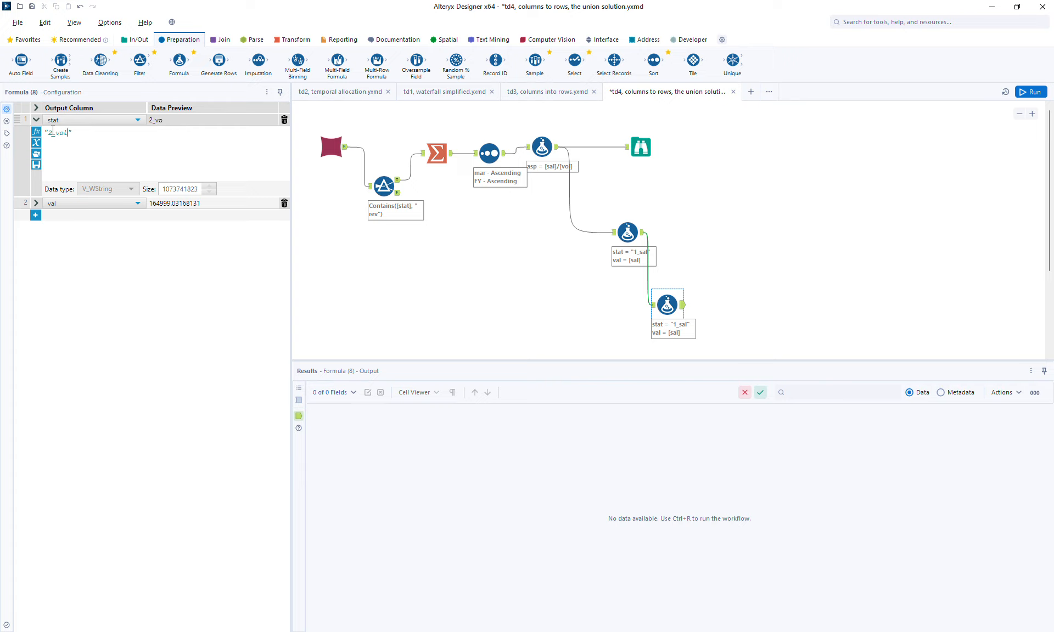
click(37, 203)
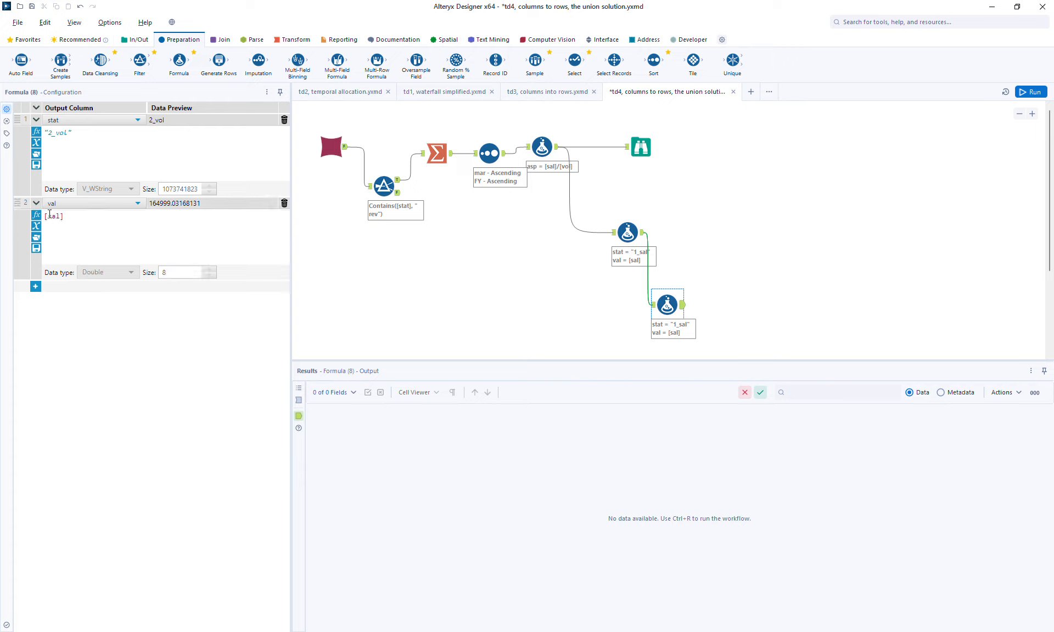
double_click(53, 220)
key(BackSpace)
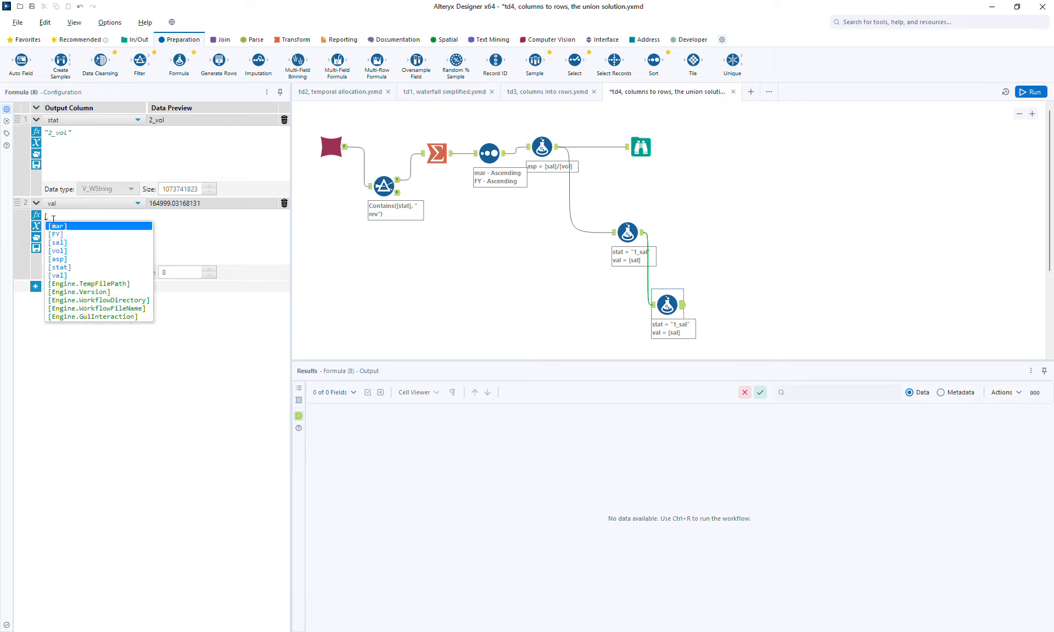
text(vol)
key(Return)
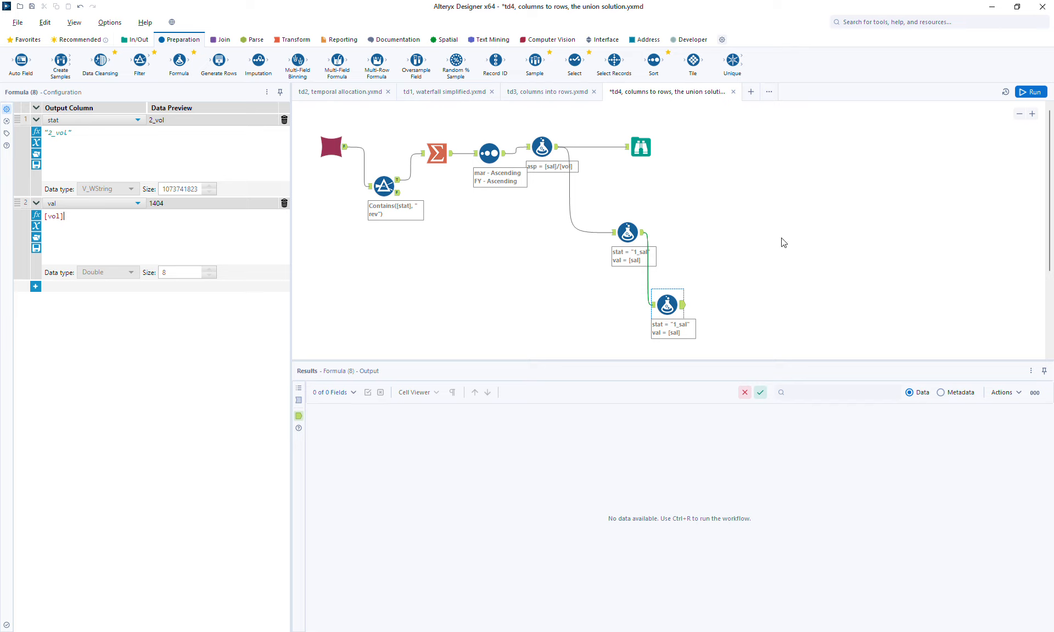
- Paste another Formula tool copy below and connect the "2_vol" formula's output to it
click(1019, 114)
click(1019, 114)
click(1019, 113)
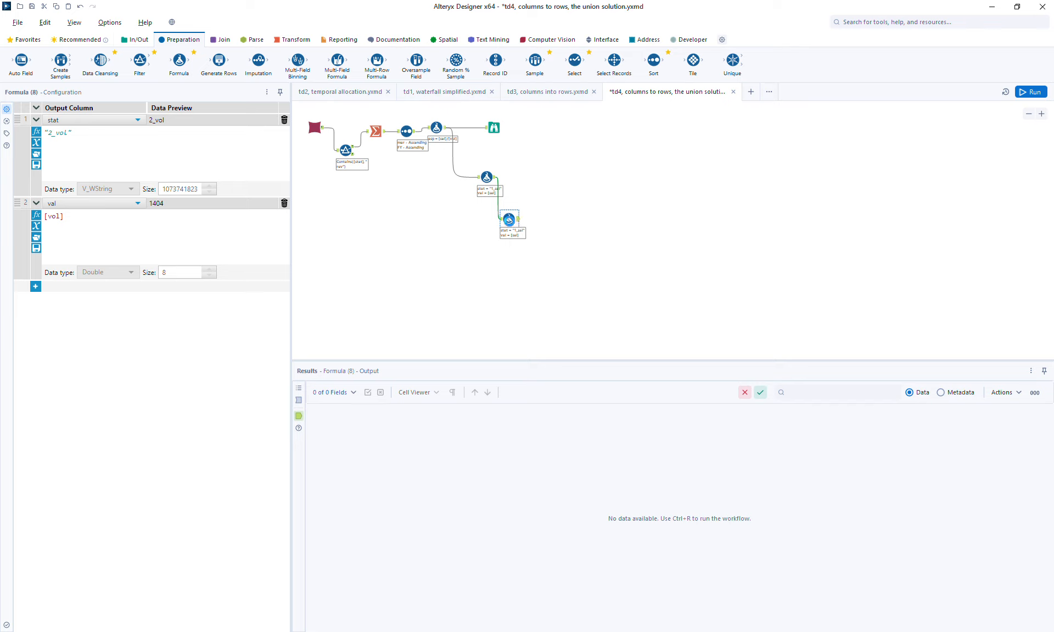
click(530, 267)
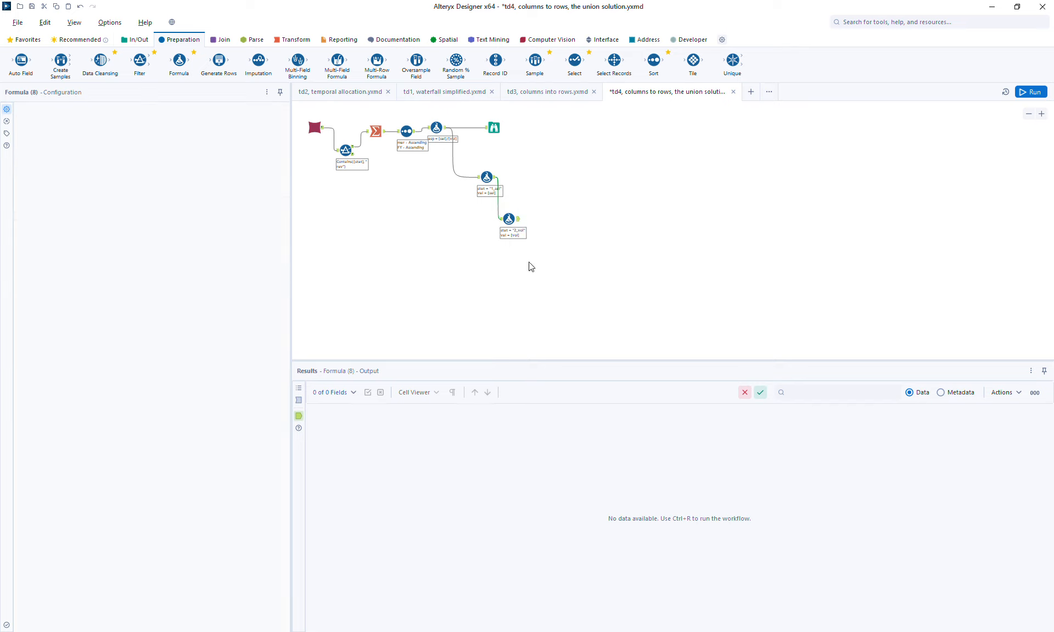
key(ctrl+r)
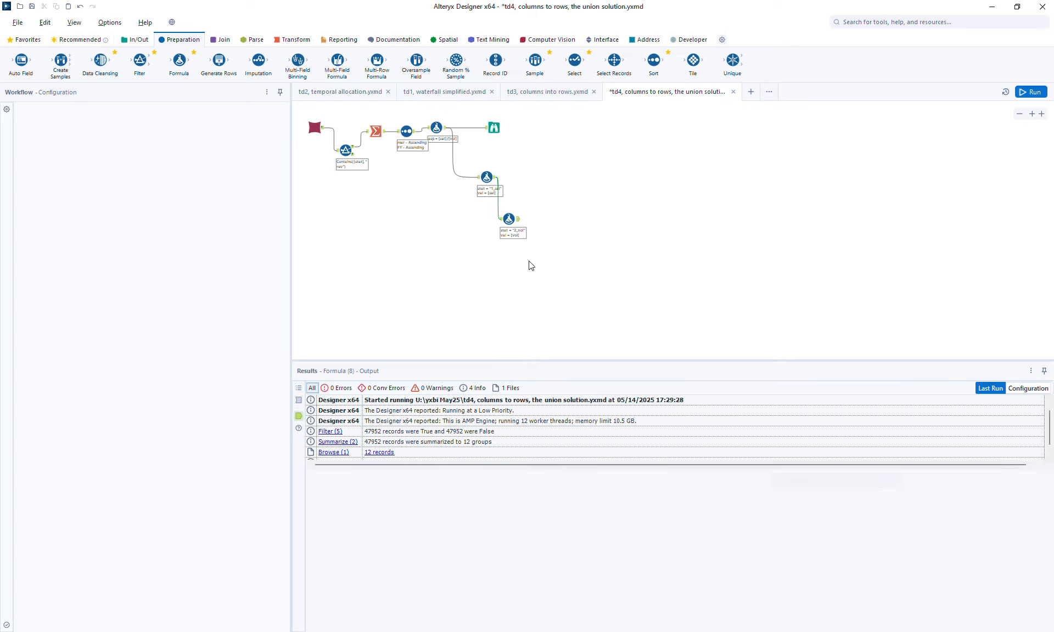
key(ctrl+v)
drag(517, 218, 531, 269)
- In the third Formula tool, set stat to "2_asp" and val to [asp], and run the workflow
click(540, 268)
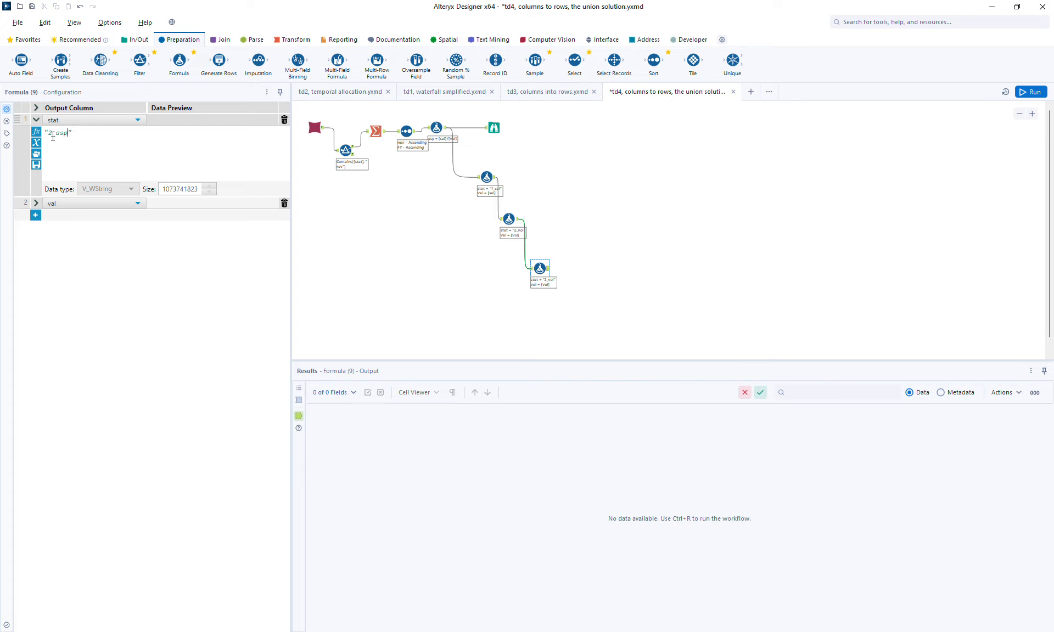
click(36, 204)
click(88, 219)
key(ctrl+a)
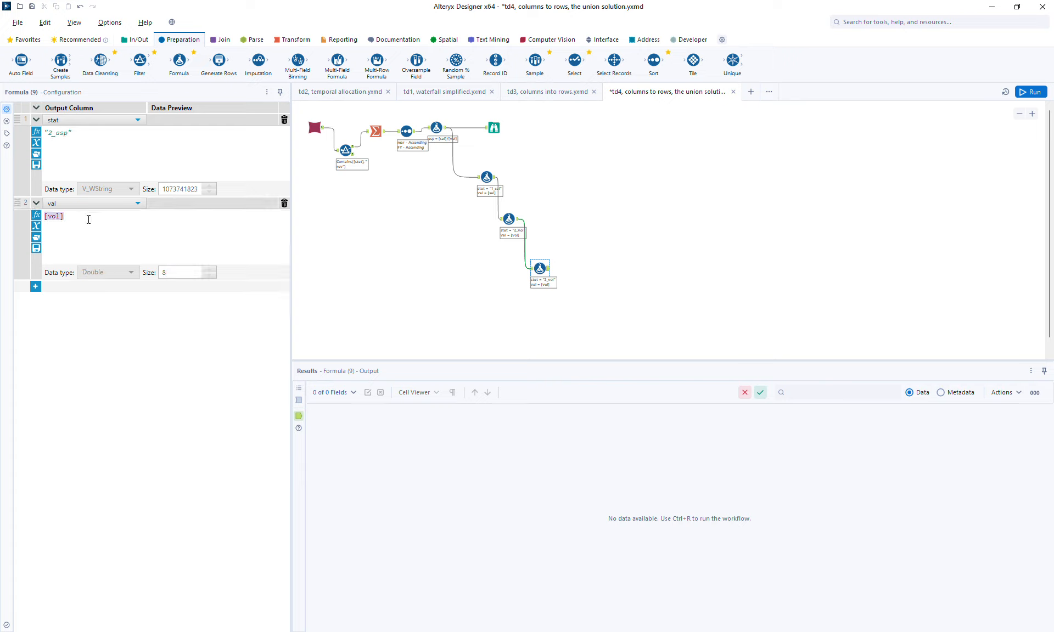
text([asp])
click(1026, 93)
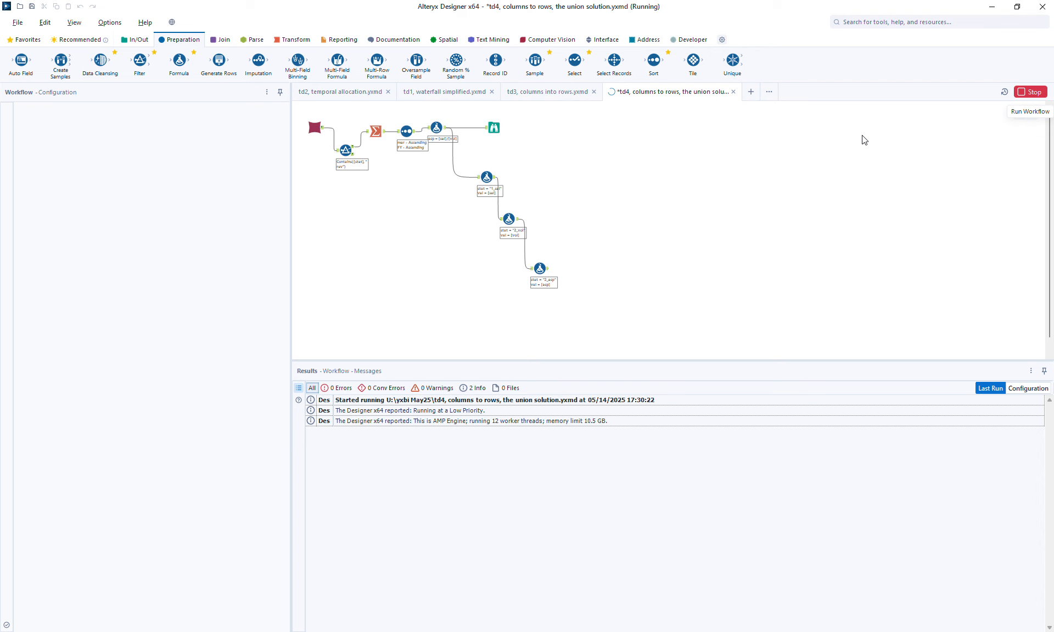
- Inspect the stat and val output of each of the three chained Formula tools
click(488, 177)
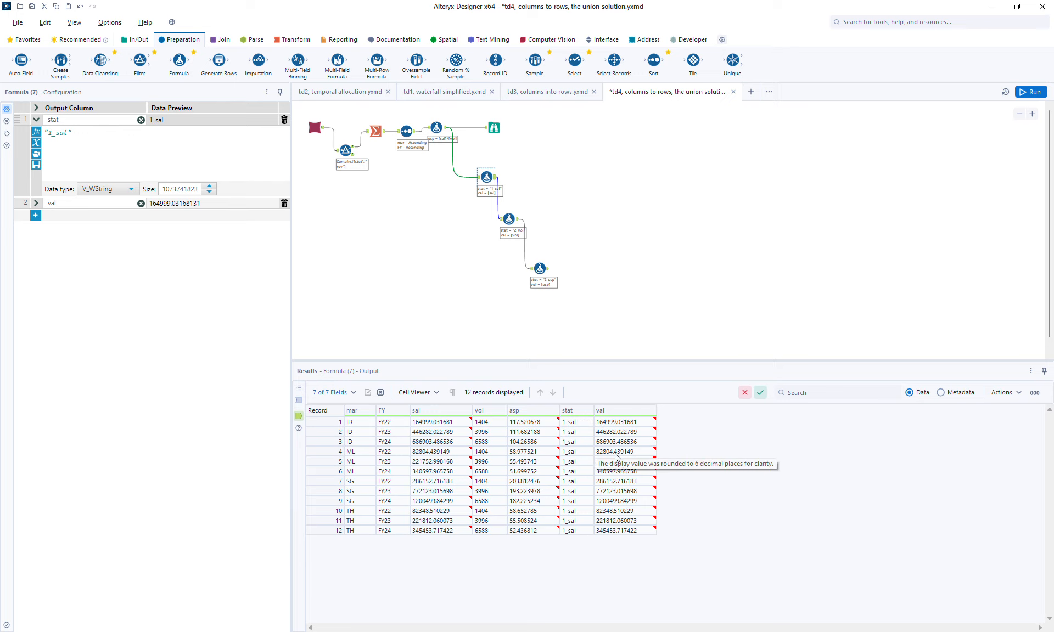
click(518, 222)
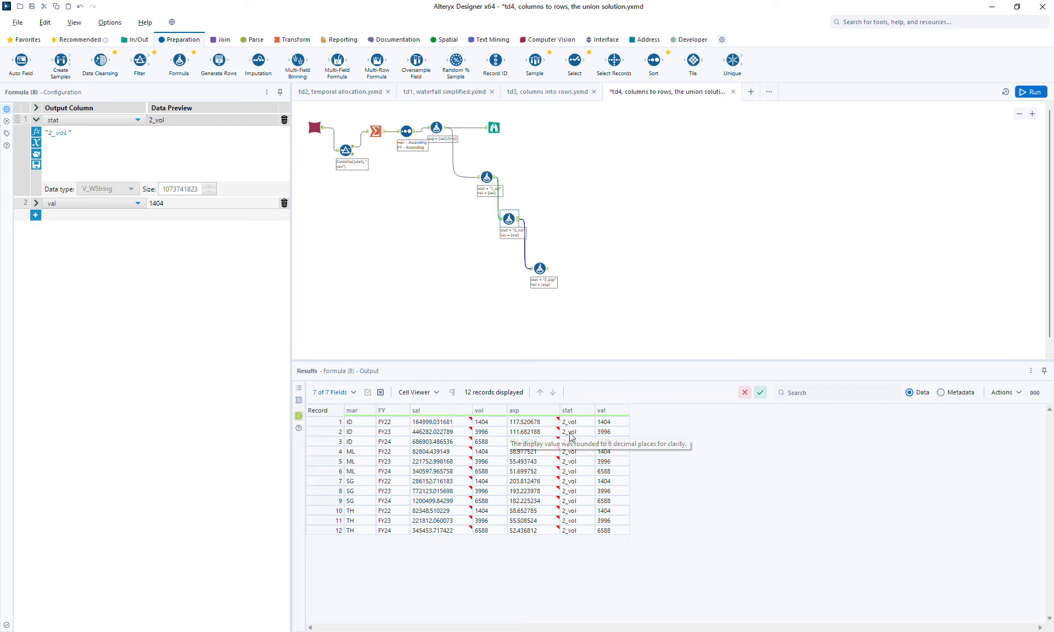
click(549, 271)
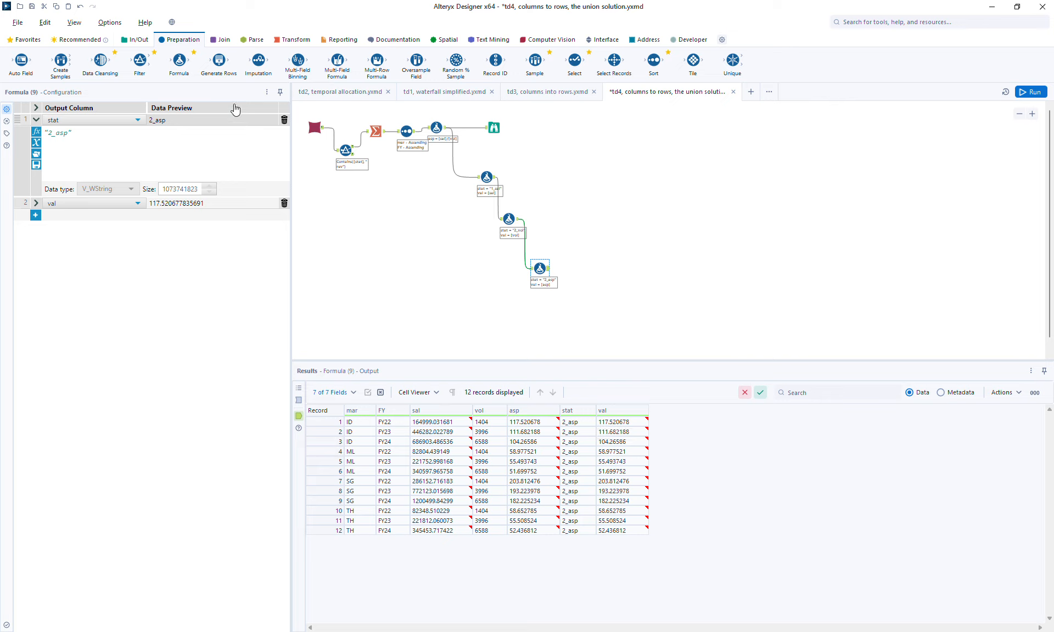
- Add a Union tool and connect the outputs of all three chained Formula tools to it
click(220, 40)
drag(258, 60, 601, 188)
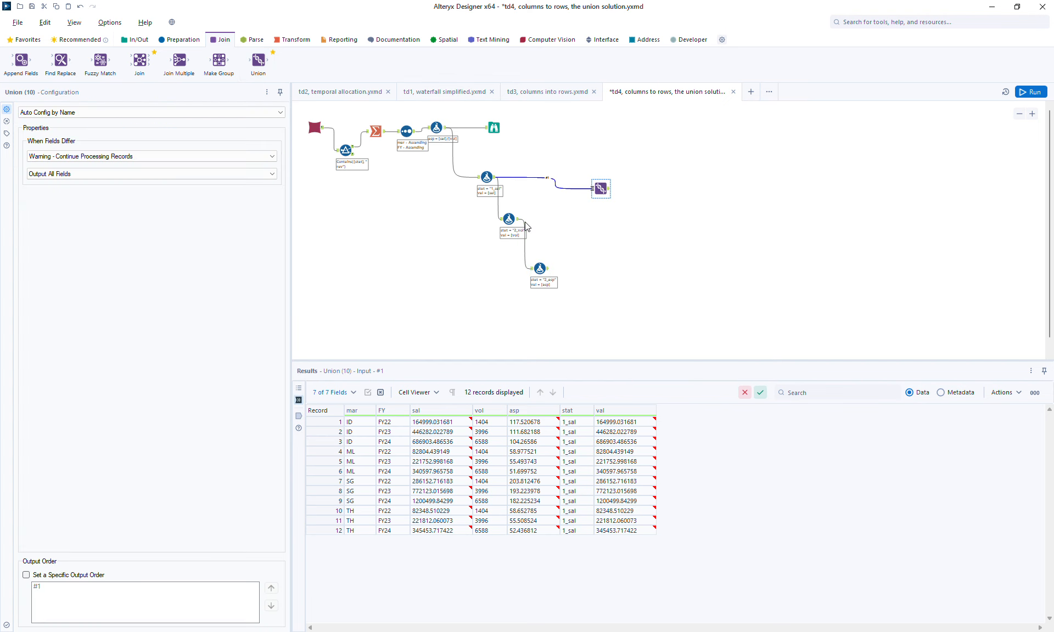
drag(520, 223, 594, 190)
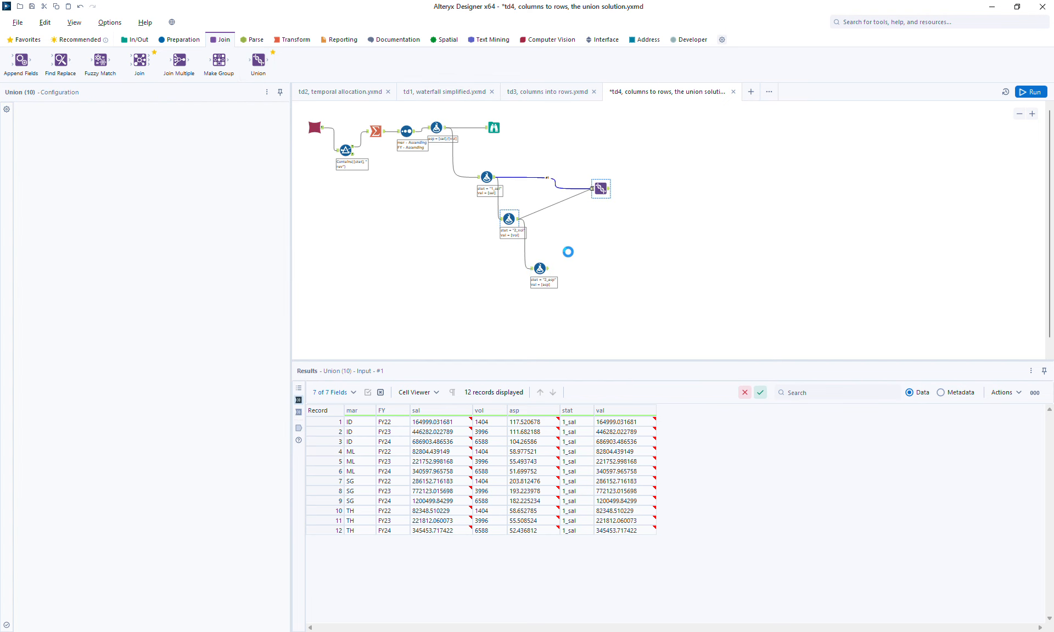
mouse_move(548, 268)
mouse_down()
mouse_move(593, 204)
mouse_move(617, 196)
mouse_up()
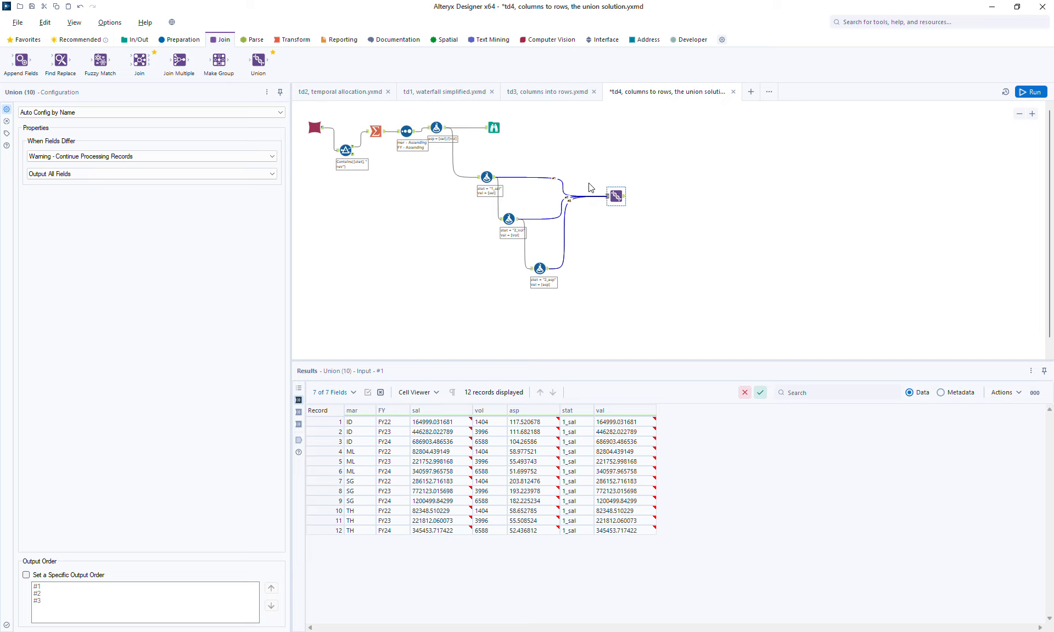
- Add a Sort tool after the Union, sort by mar and stat in ascending order, and run the workflow
click(184, 41)
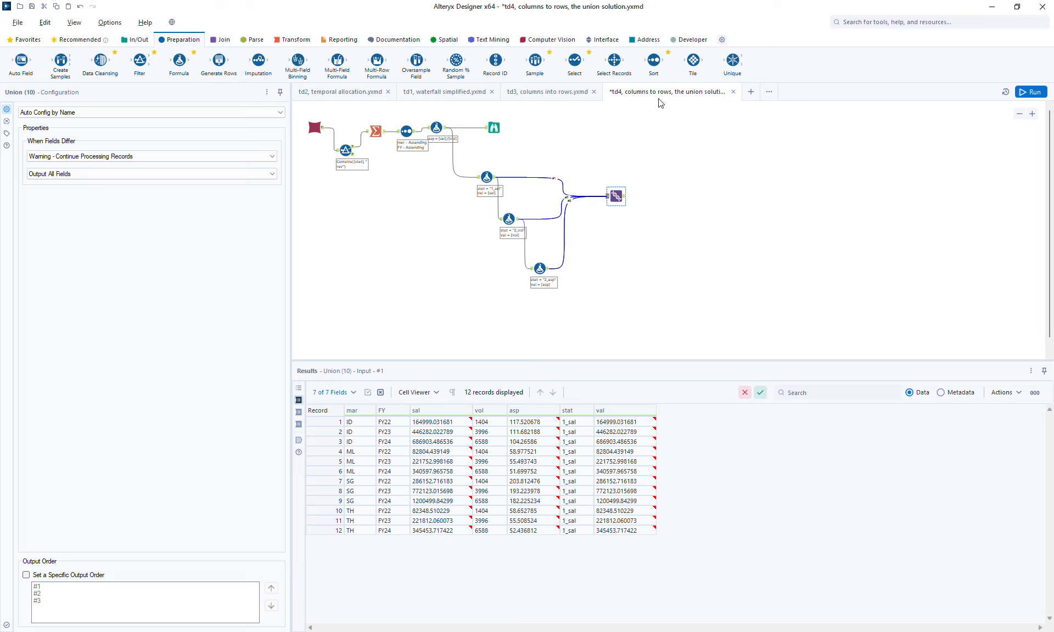
drag(653, 60, 688, 199)
click(78, 172)
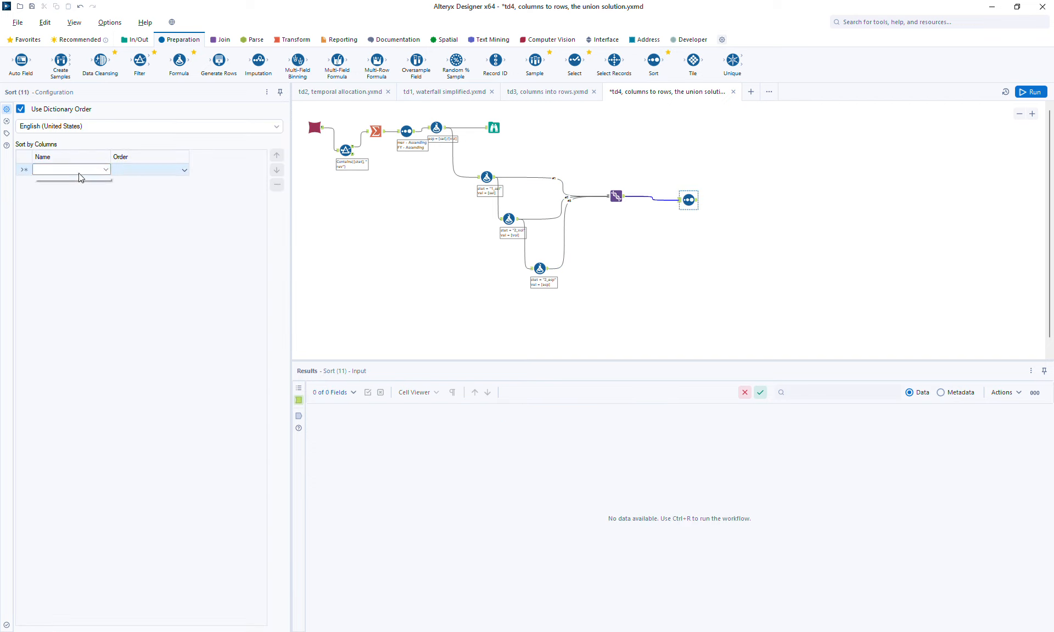
click(62, 180)
click(65, 182)
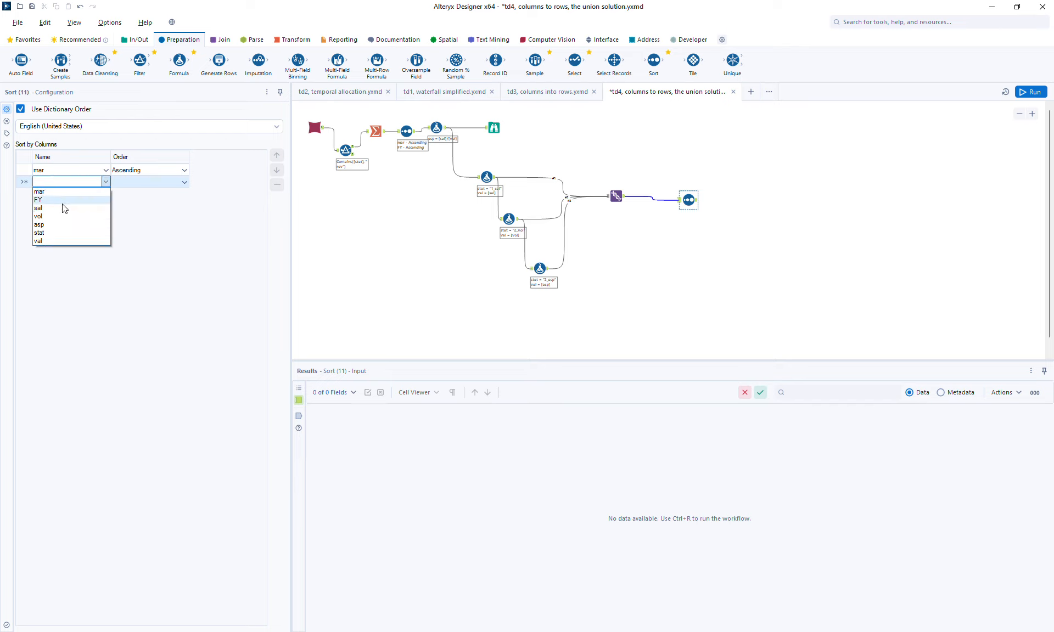
click(57, 232)
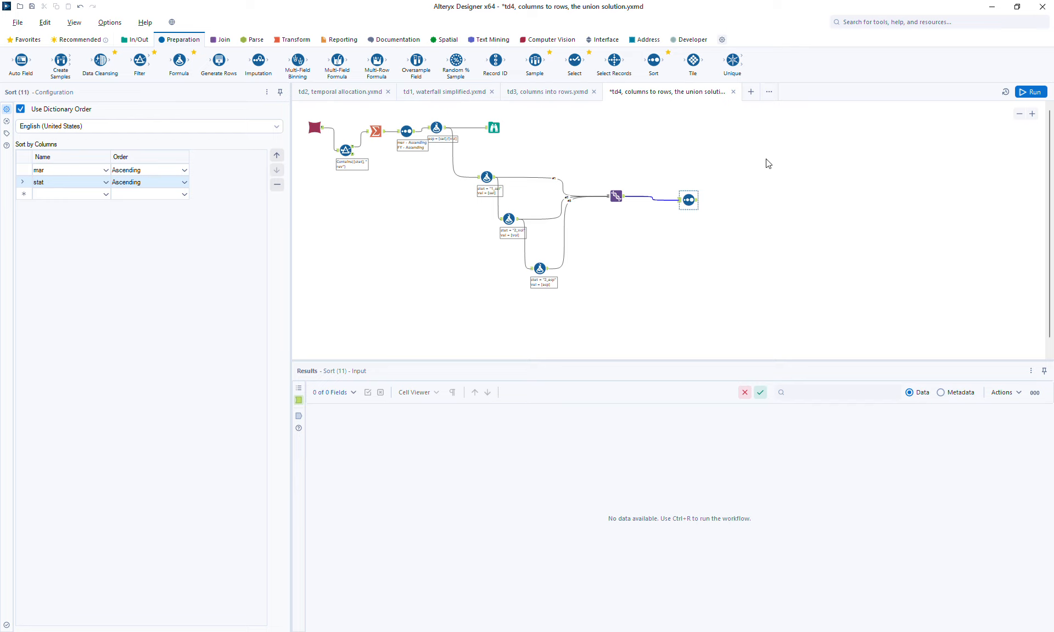
click(1030, 92)
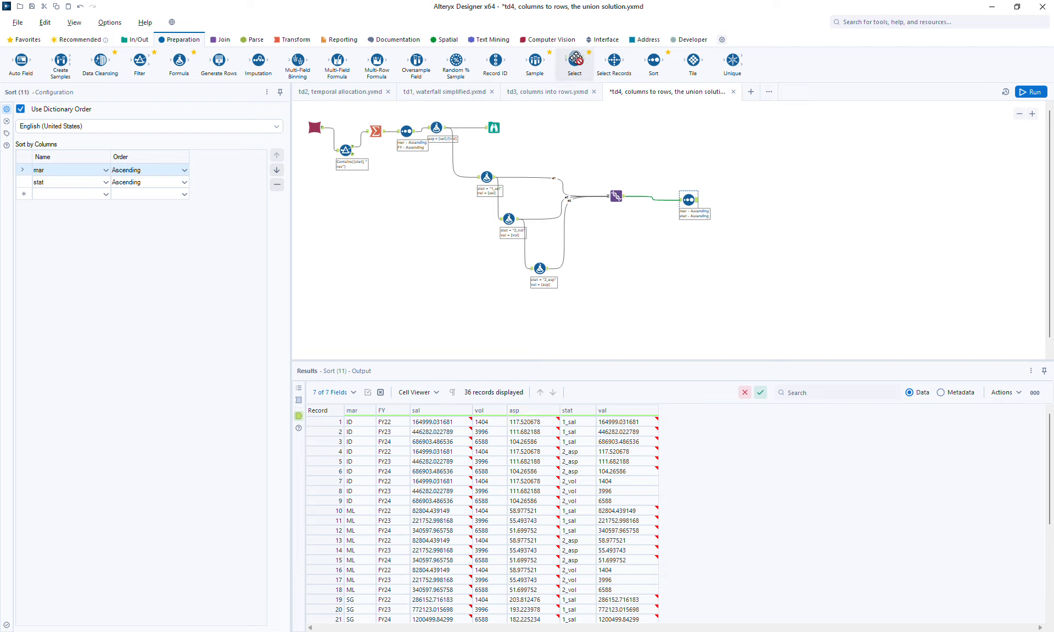
- Insert a Select tool between the Union and Sort tools, deselect the sal, vol and asp fields, and run the workflow
drag(649, 200, 648, 199)
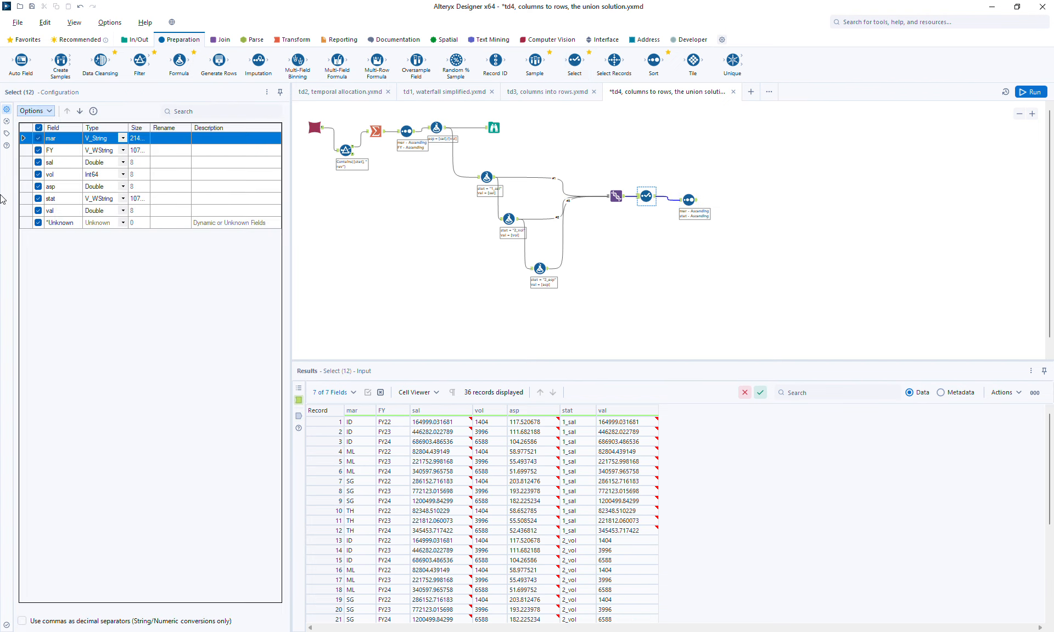
click(38, 162)
click(38, 175)
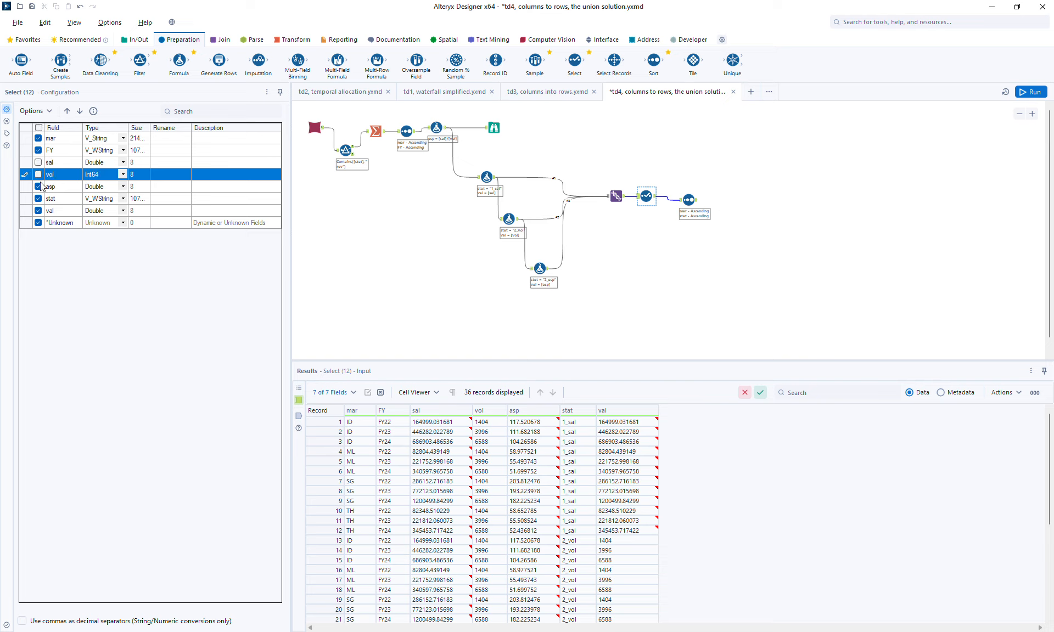
click(38, 187)
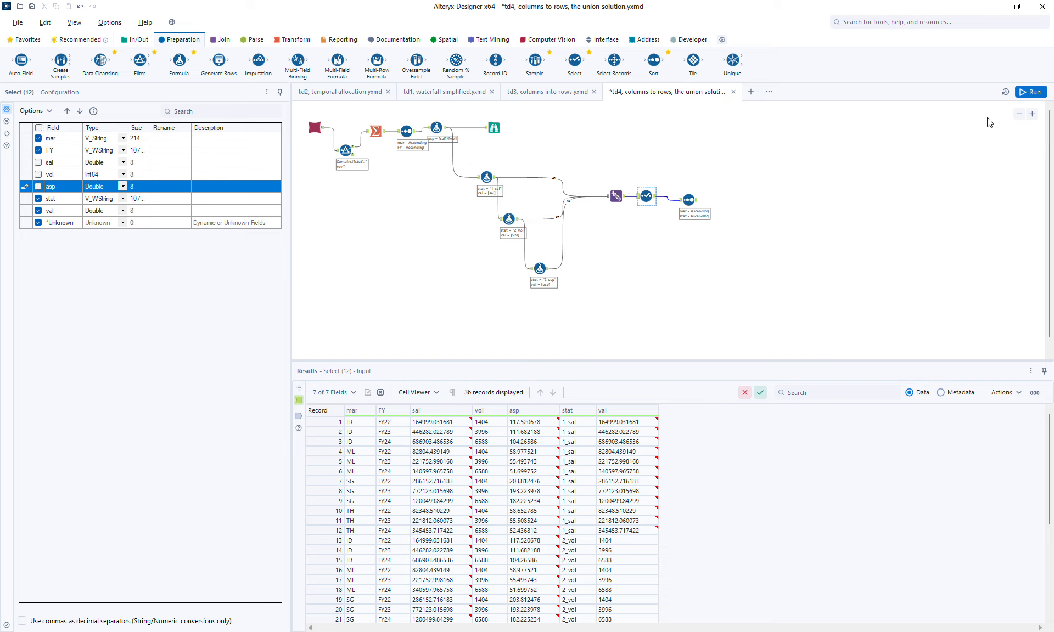
click(1030, 91)
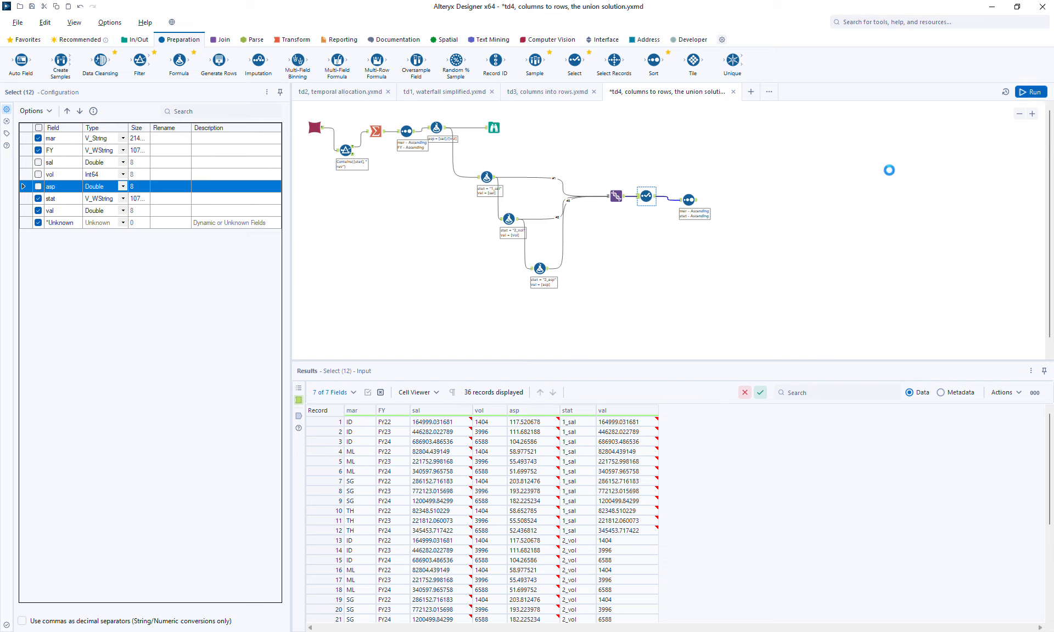
click(698, 201)
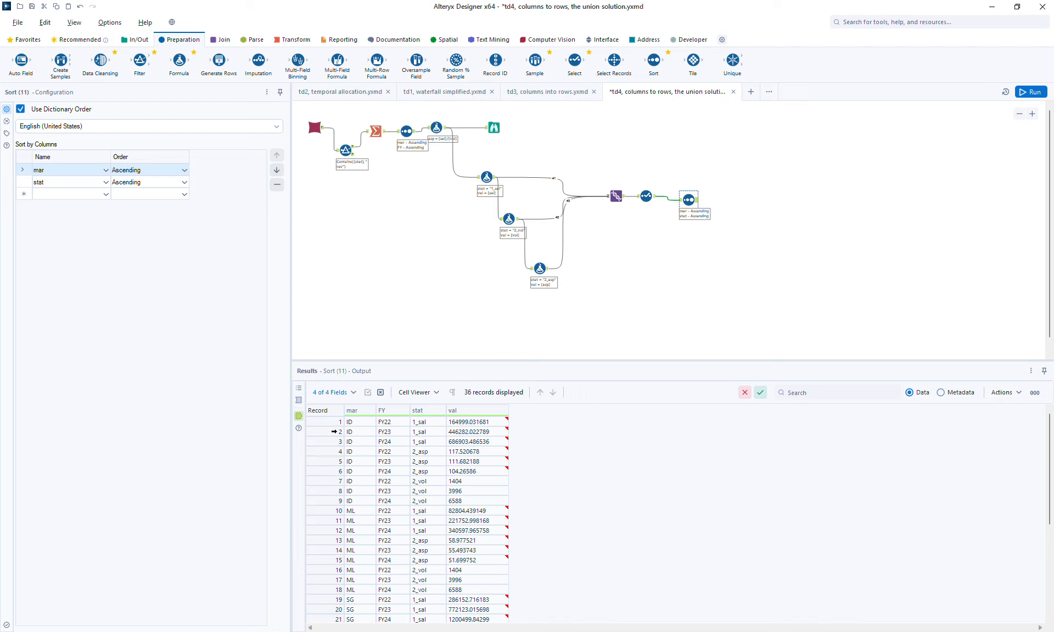
drag(326, 424, 326, 433)
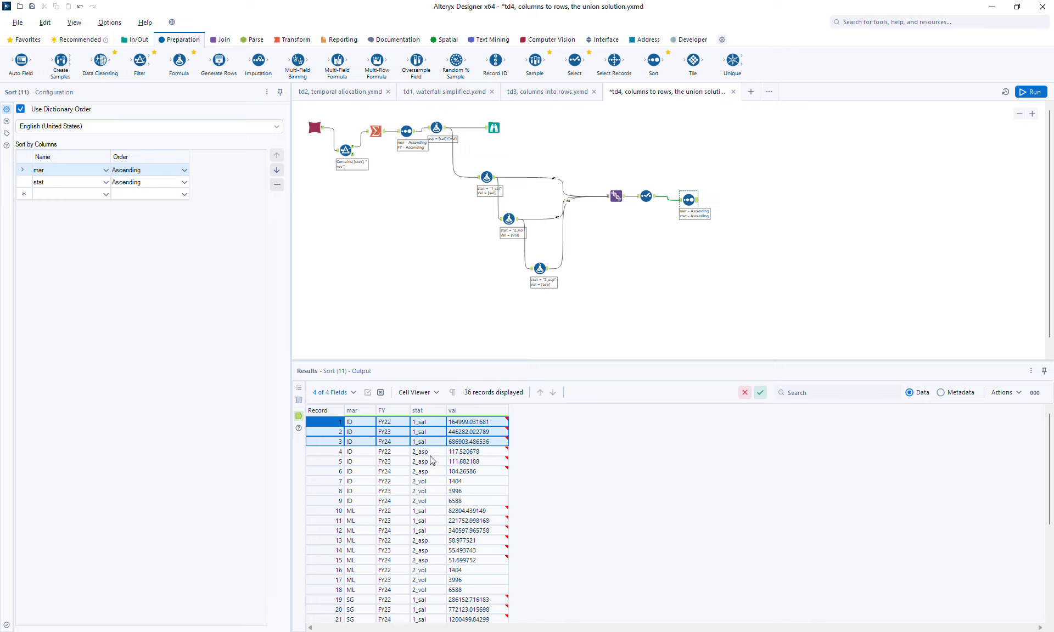
drag(318, 425, 324, 505)
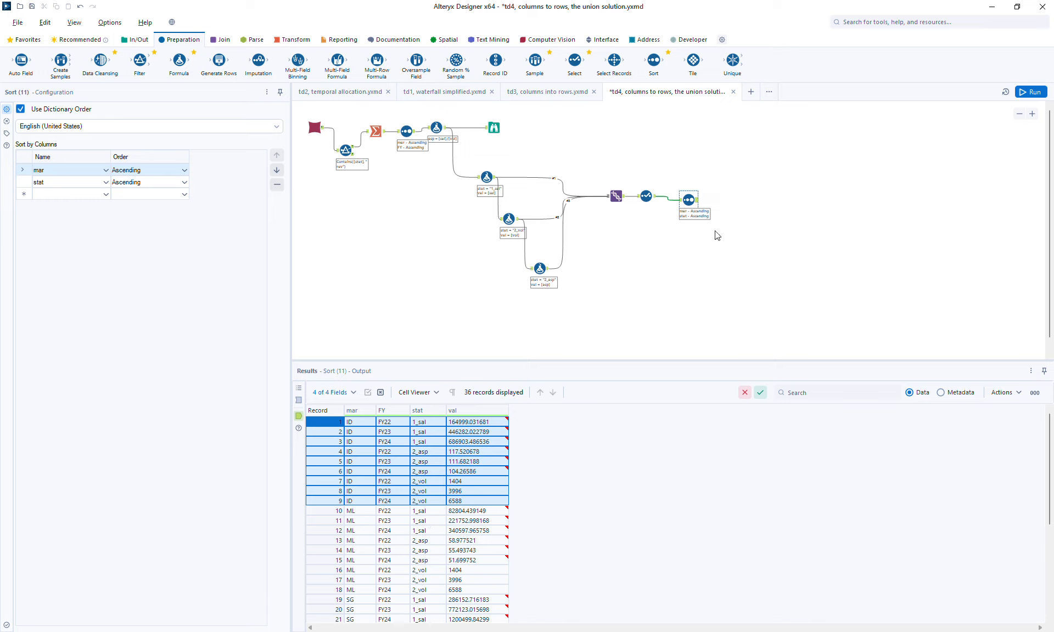
- Add a second Sort tool after the Select tool, sort by stat and mar in ascending order, and run the workflow
drag(688, 200, 700, 193)
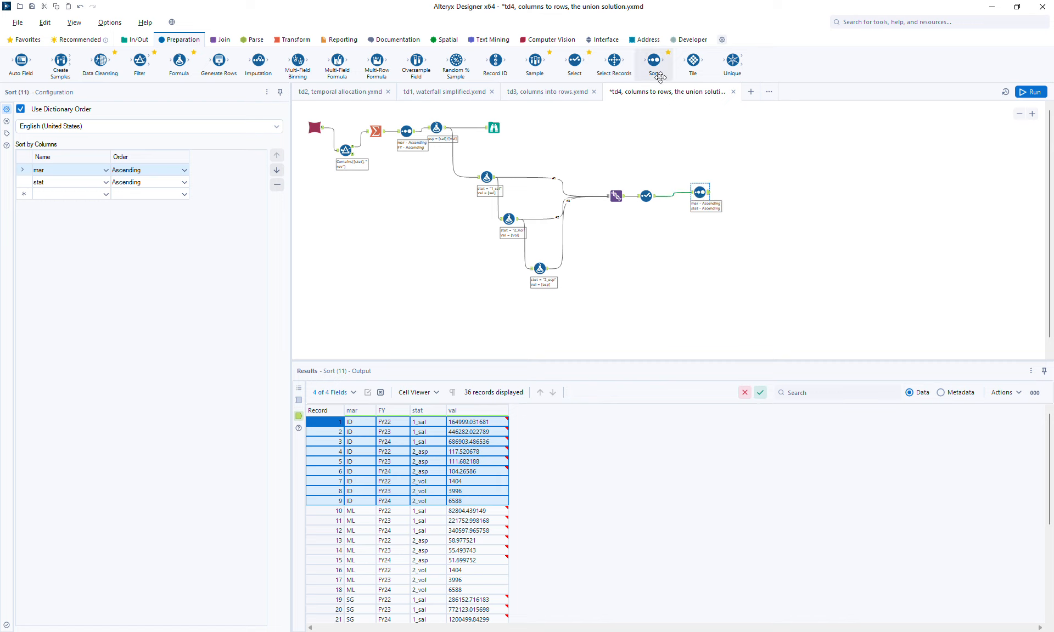
drag(659, 77, 696, 237)
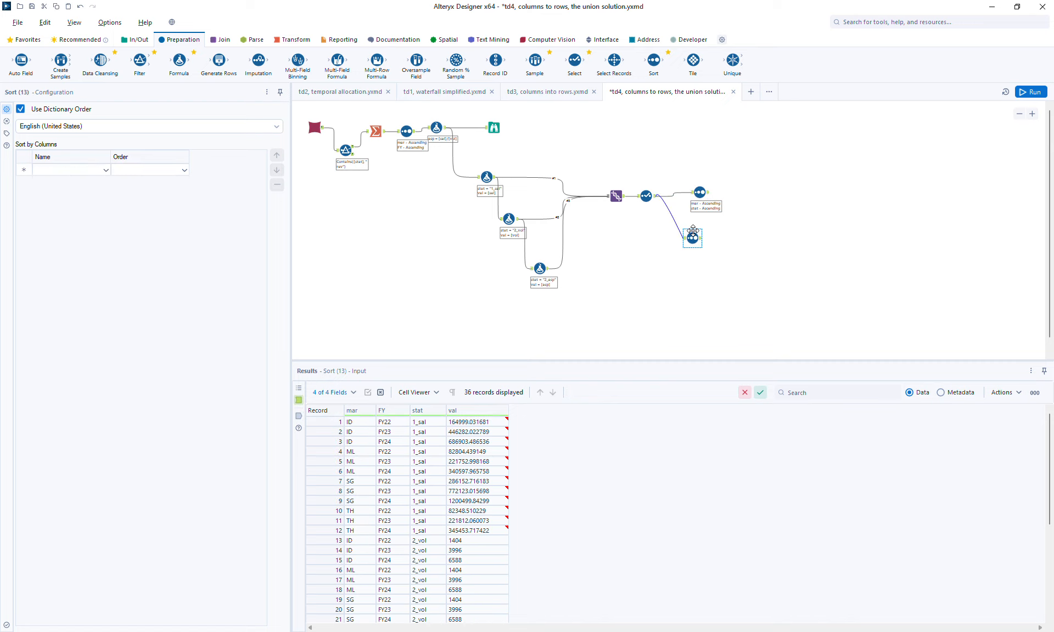
click(77, 171)
click(77, 173)
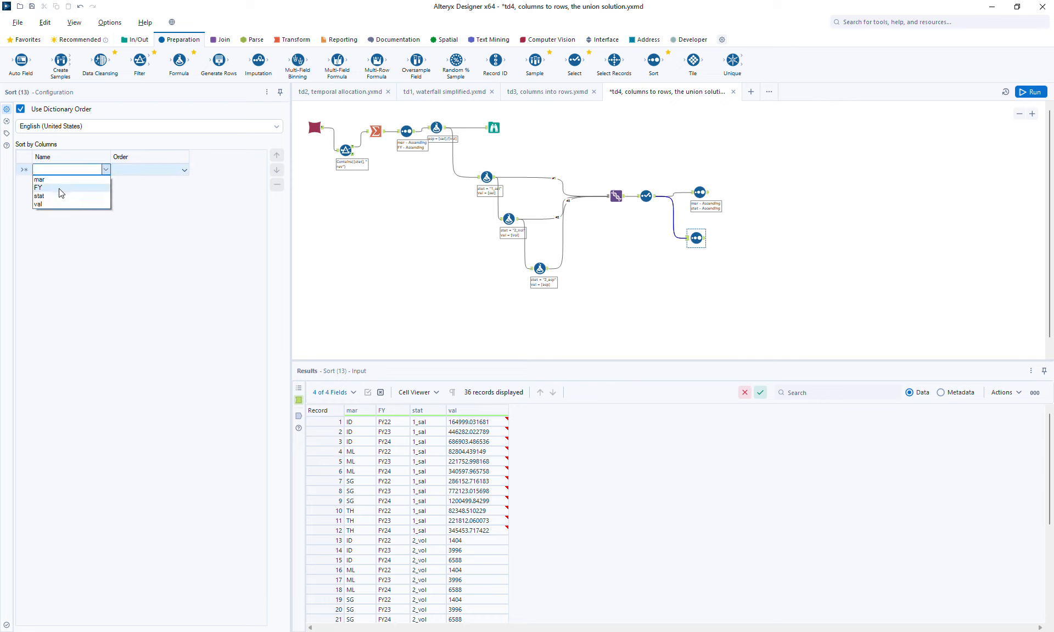
click(60, 197)
click(77, 181)
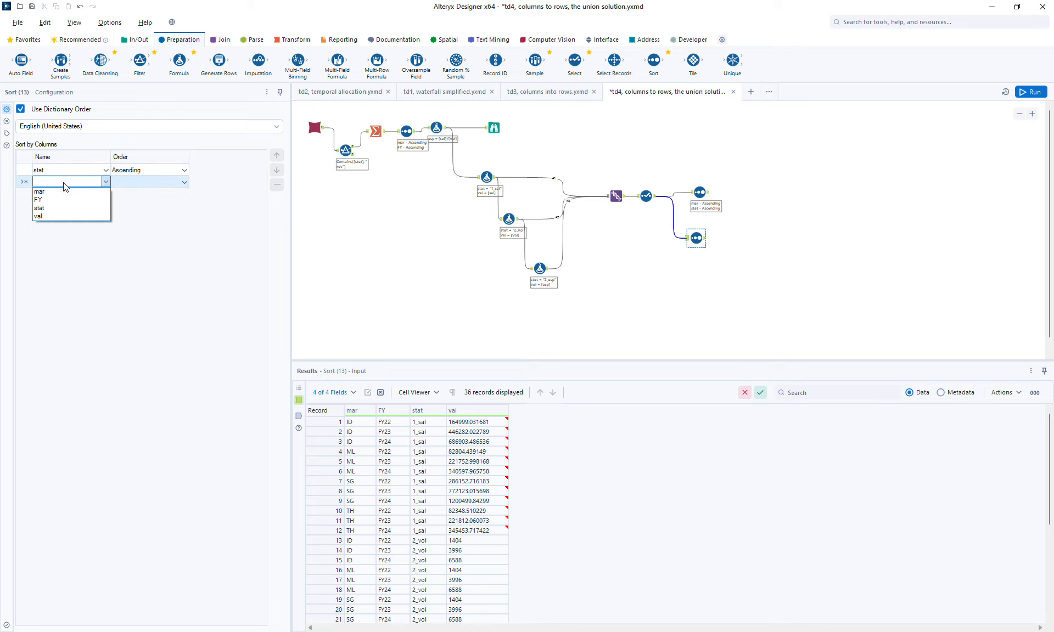
click(50, 192)
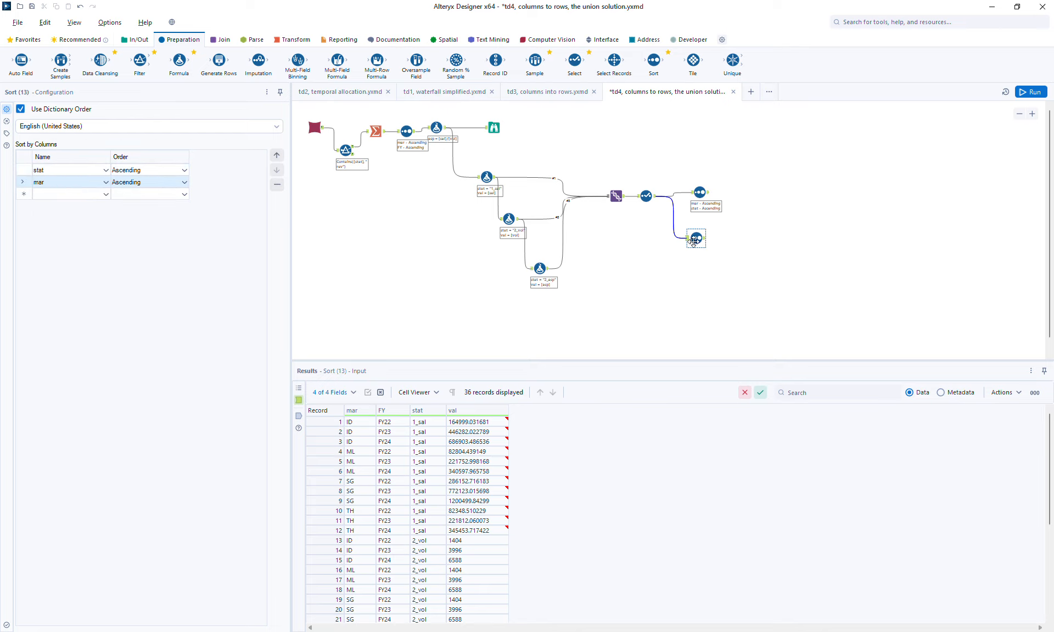
click(1030, 94)
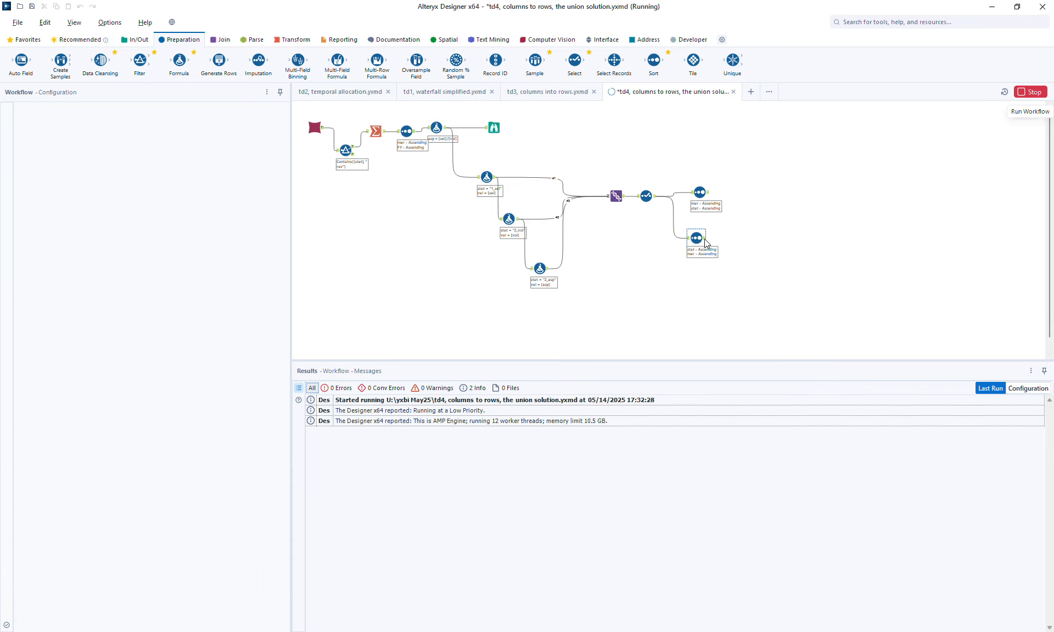
click(705, 241)
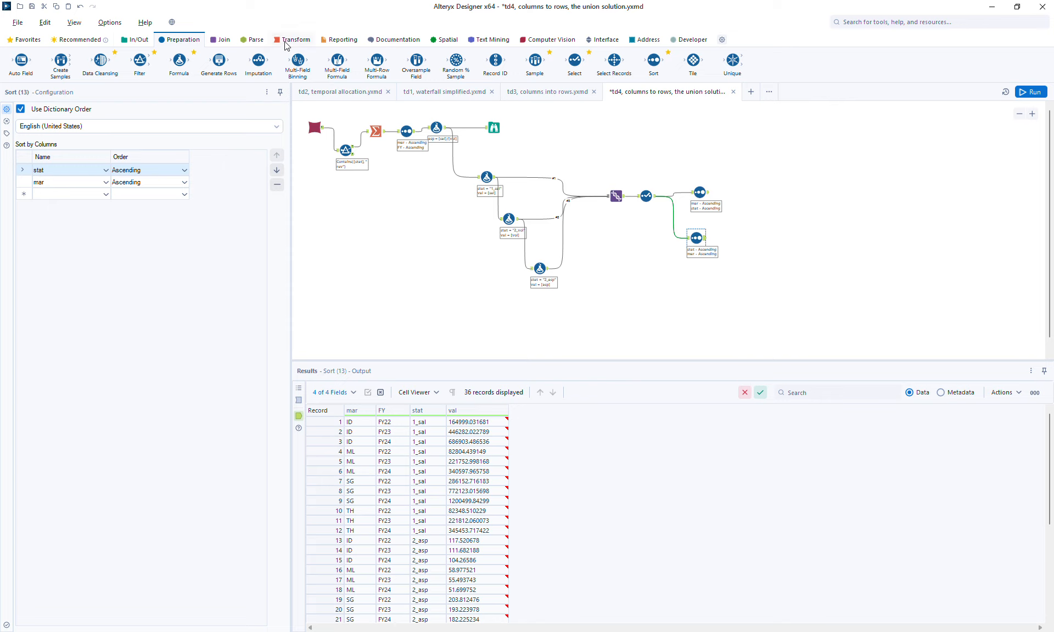
- Insert a Cross Tab before the second Sort, grouped by mar and stat, with FY as column headers and val as the new columns' values
click(285, 41)
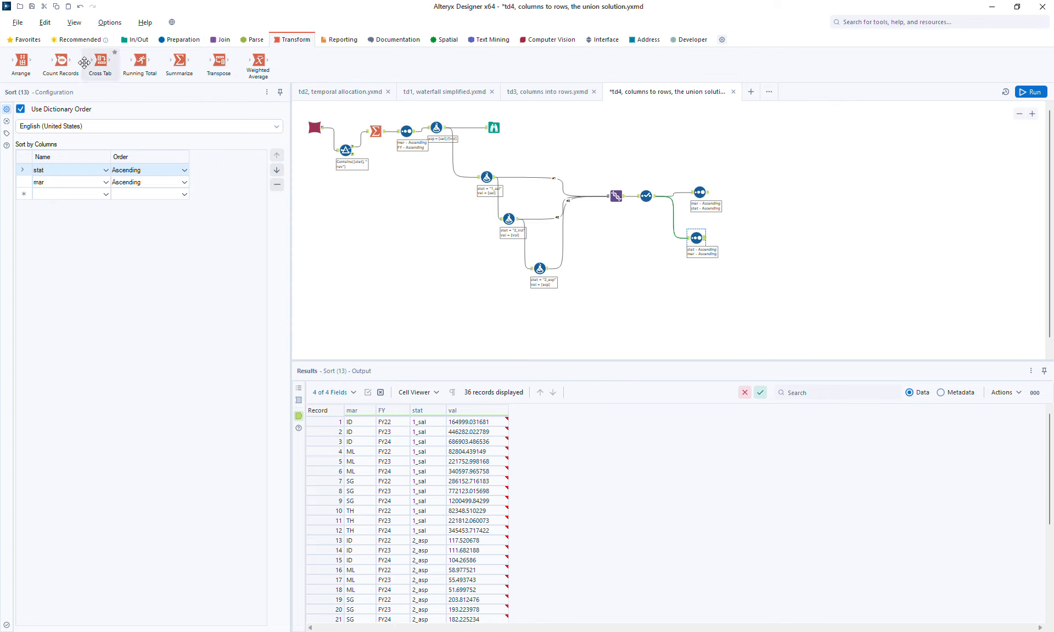
drag(84, 62, 677, 240)
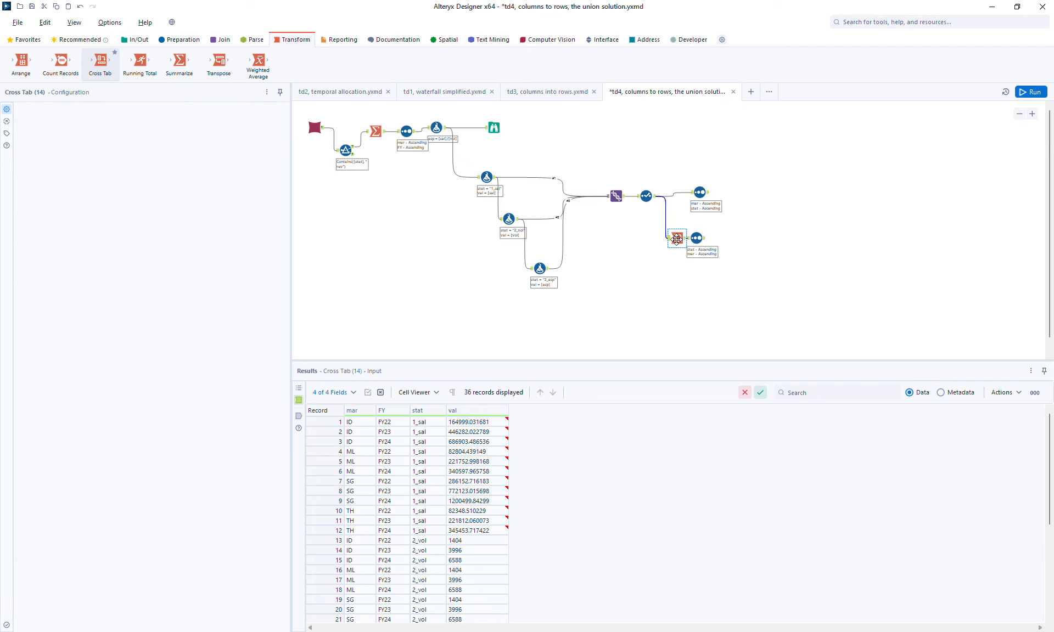
click(48, 185)
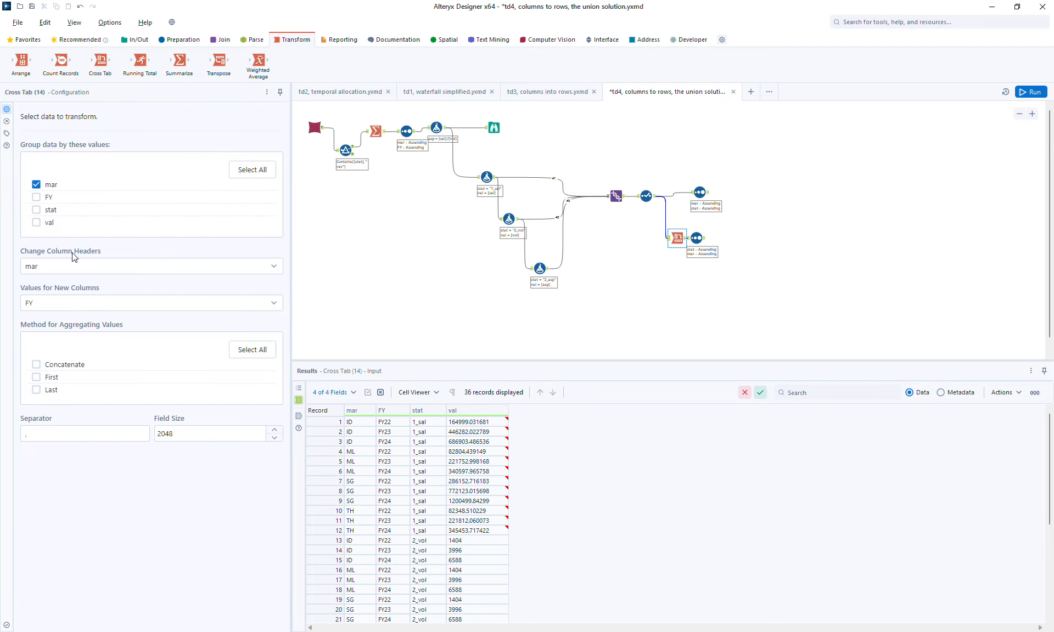
click(66, 267)
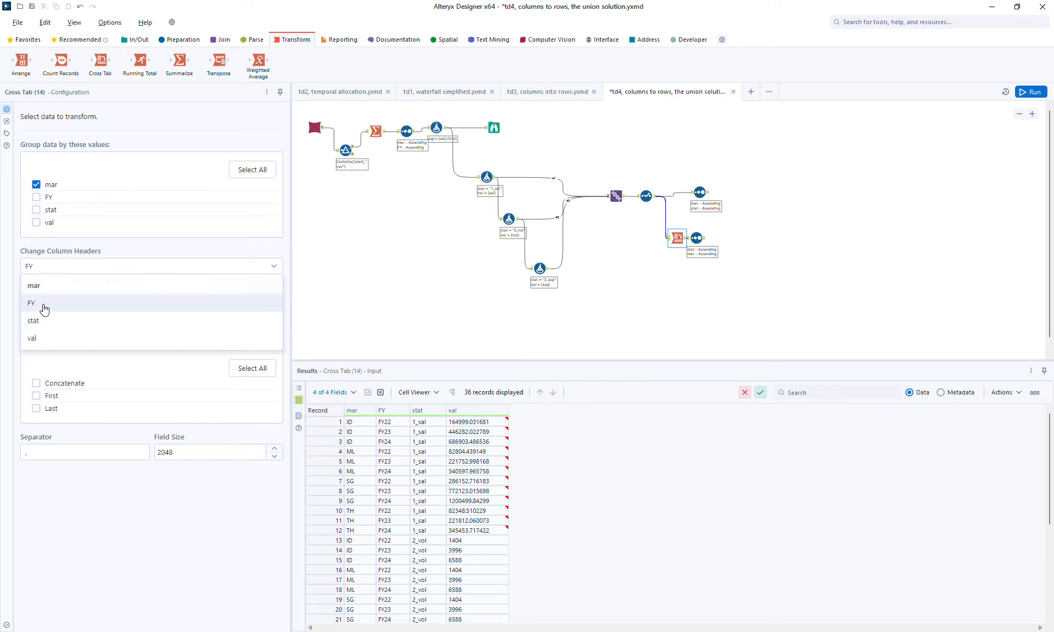
click(42, 305)
click(45, 306)
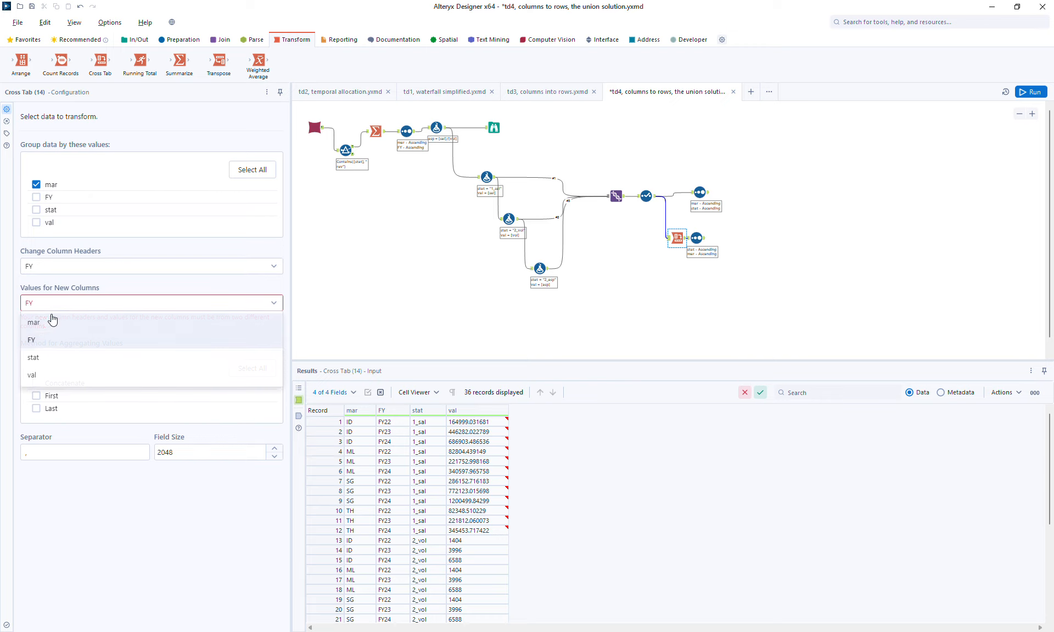
click(35, 378)
click(51, 212)
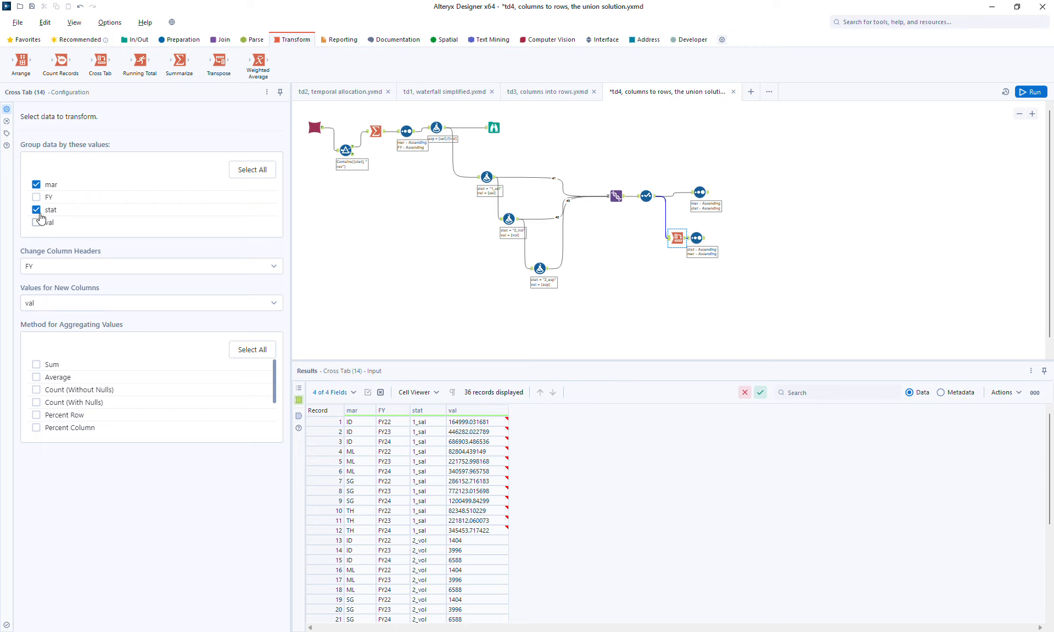
- Set the Cross Tab's aggregation method to Sum, run the workflow, and view the second Sort tool's output
drag(697, 239, 711, 239)
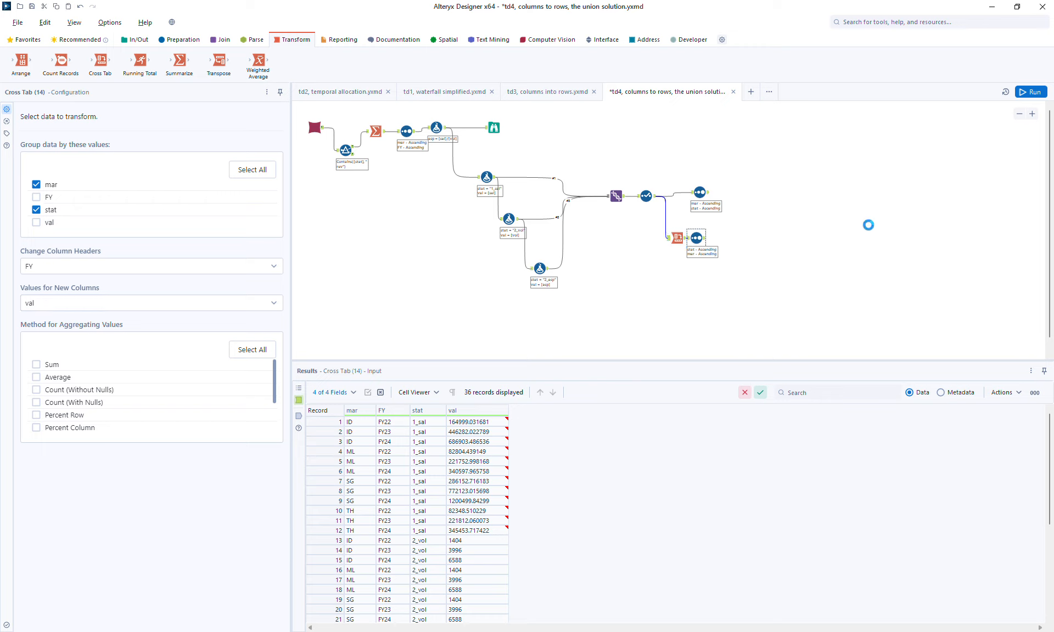
click(1030, 92)
click(679, 239)
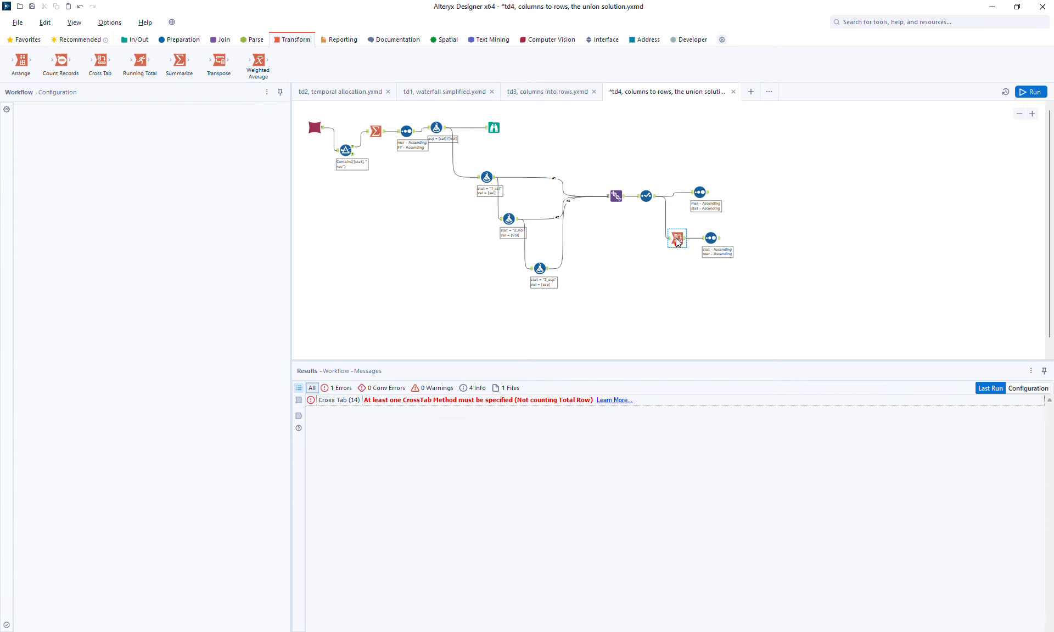
click(46, 368)
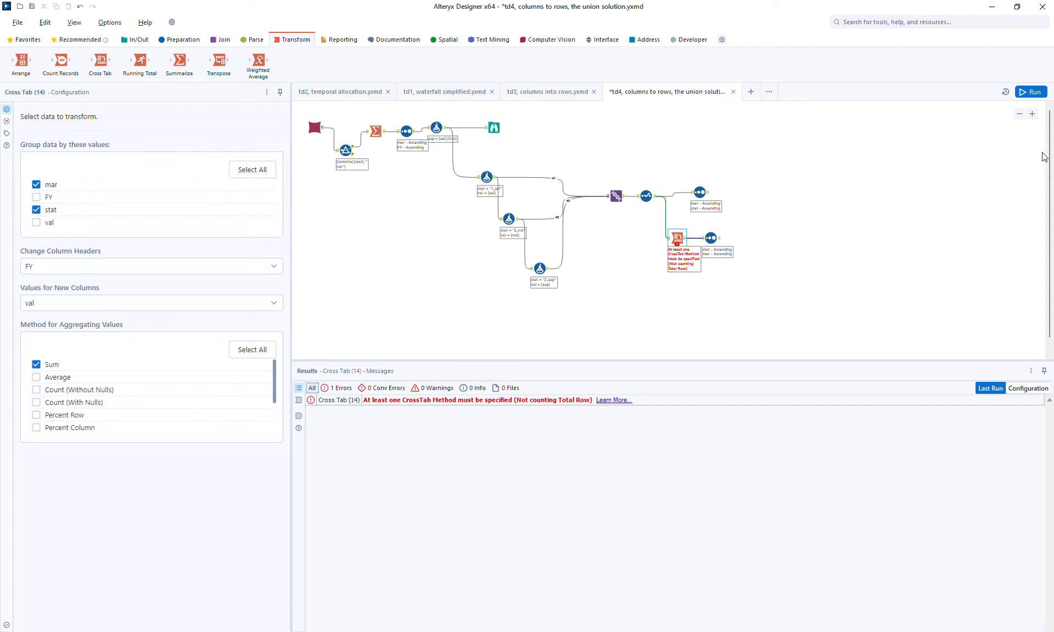
click(1030, 92)
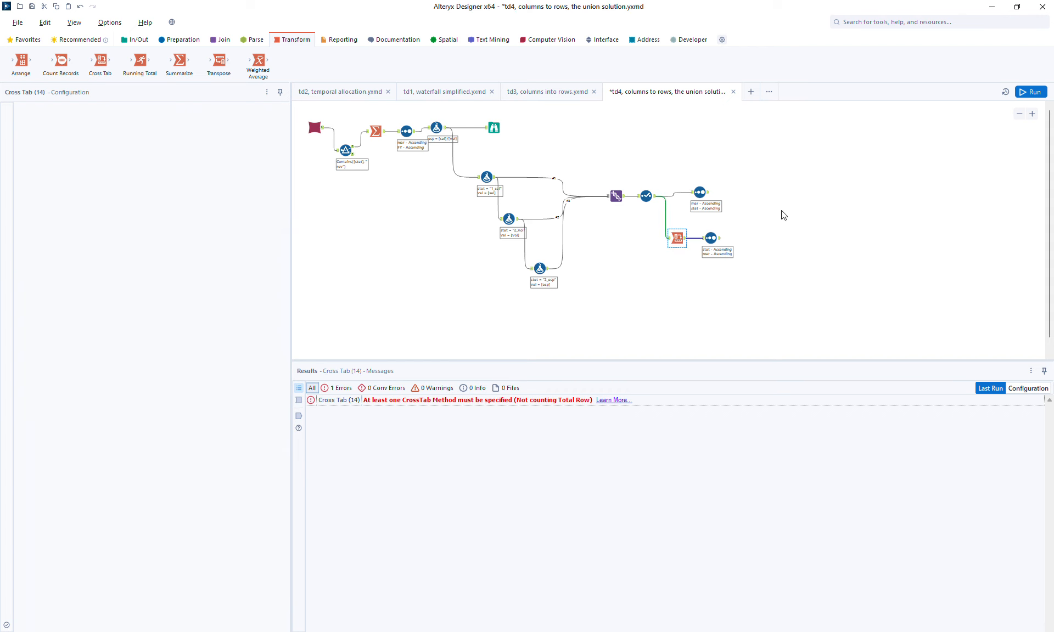
click(720, 243)
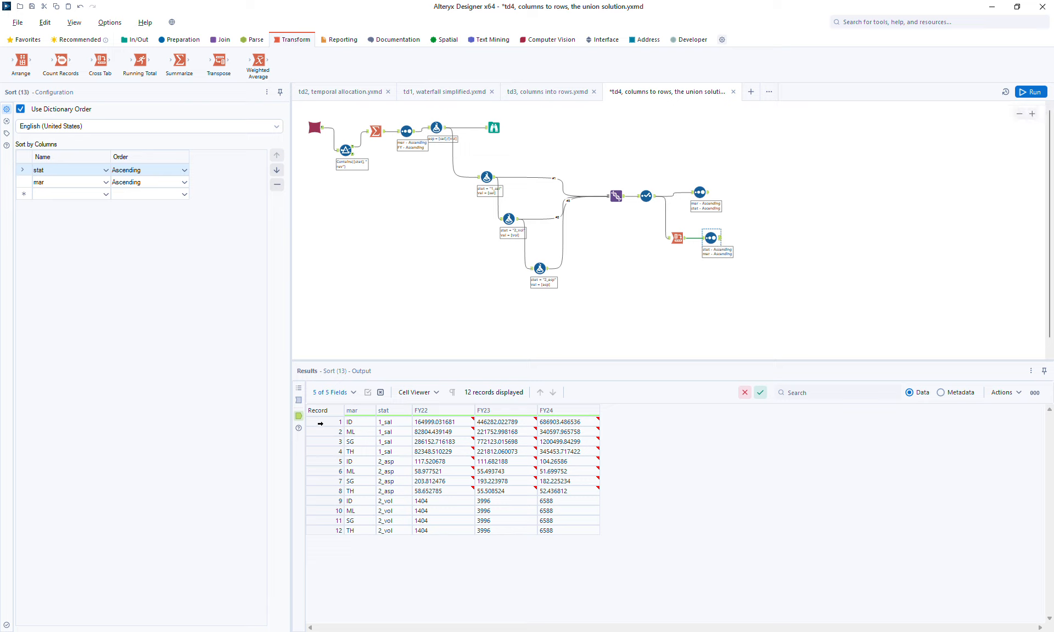
drag(319, 423, 322, 486)
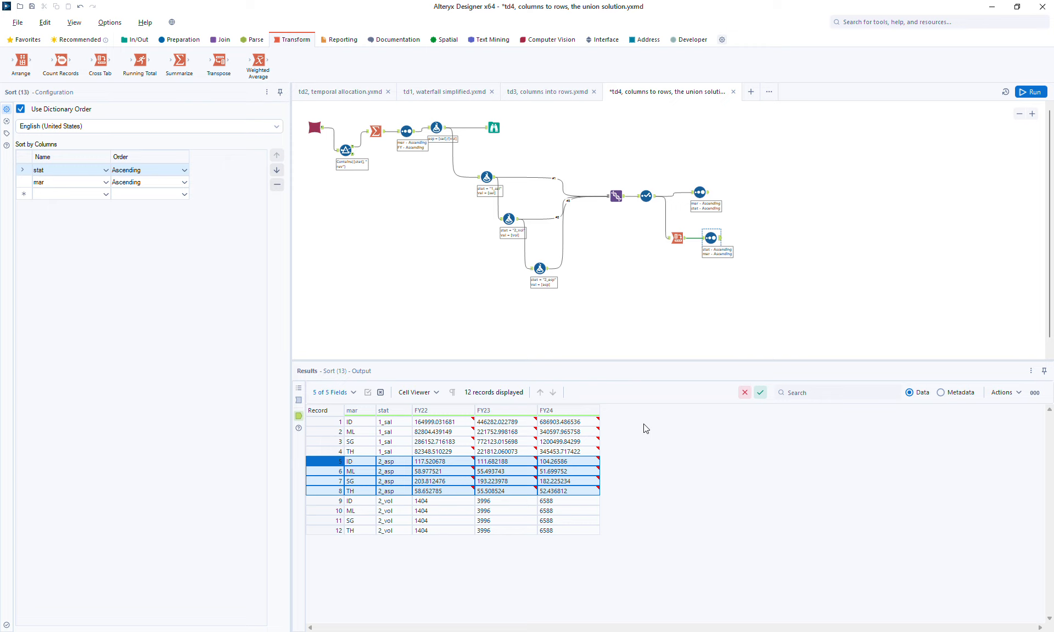
- Compare the outputs of the Union, Browse, second Sort and first chained Formula tools
click(623, 197)
drag(622, 196, 608, 196)
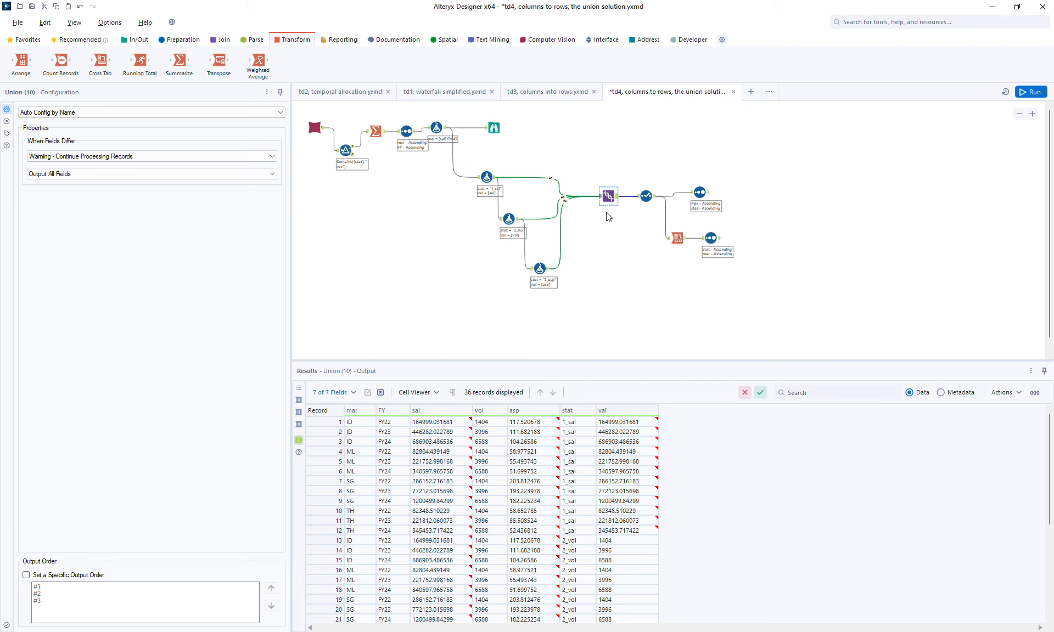
click(492, 129)
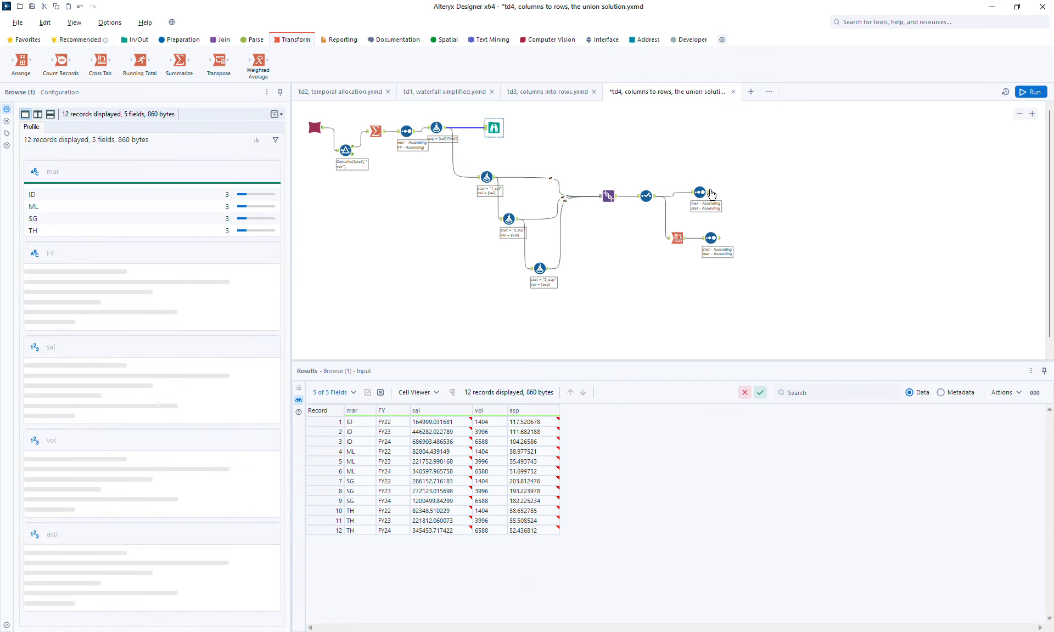
click(711, 238)
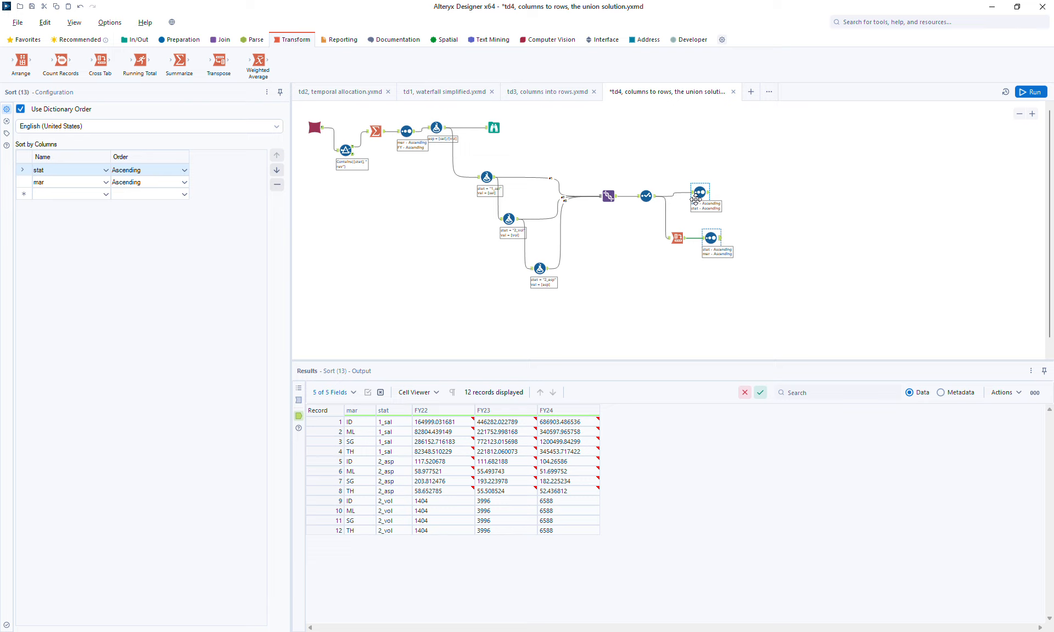
click(487, 178)
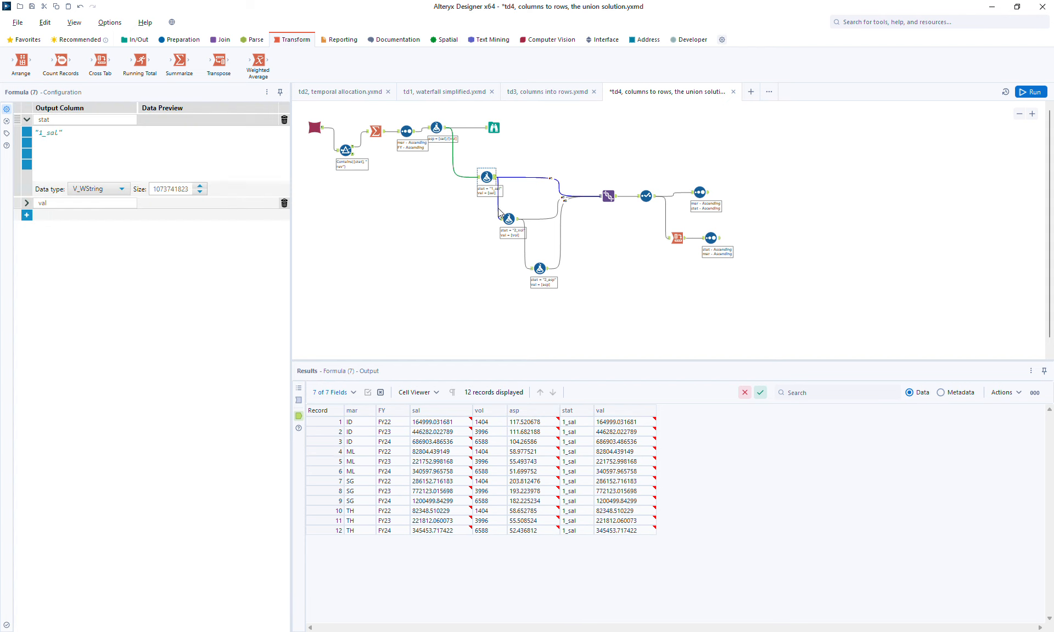